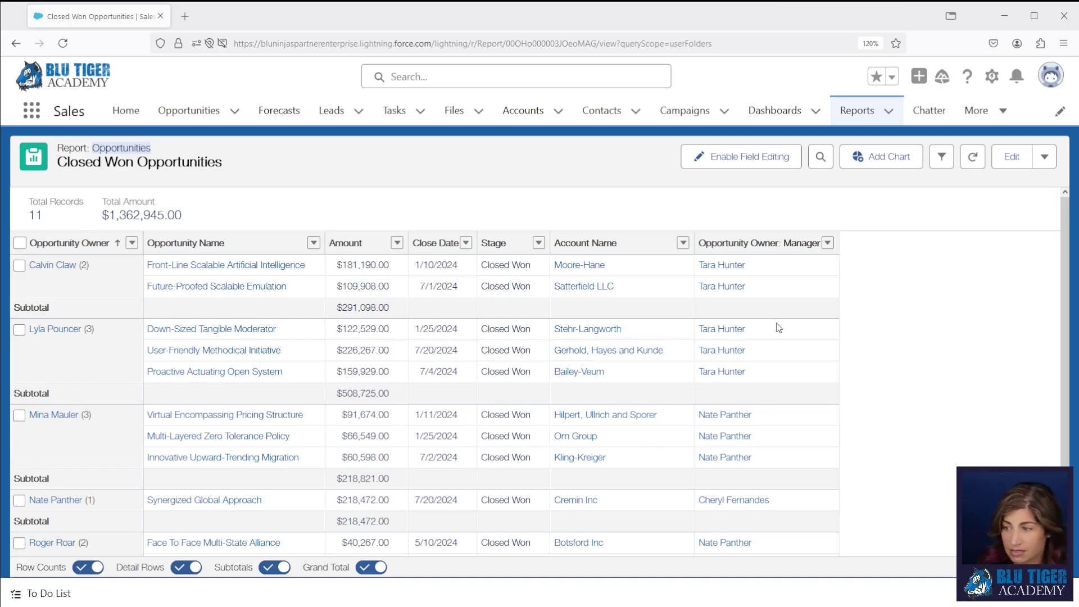
- Edit the Closed Won Opportunities report and show its field list with Opportunity Information collapsed
click(1011, 158)
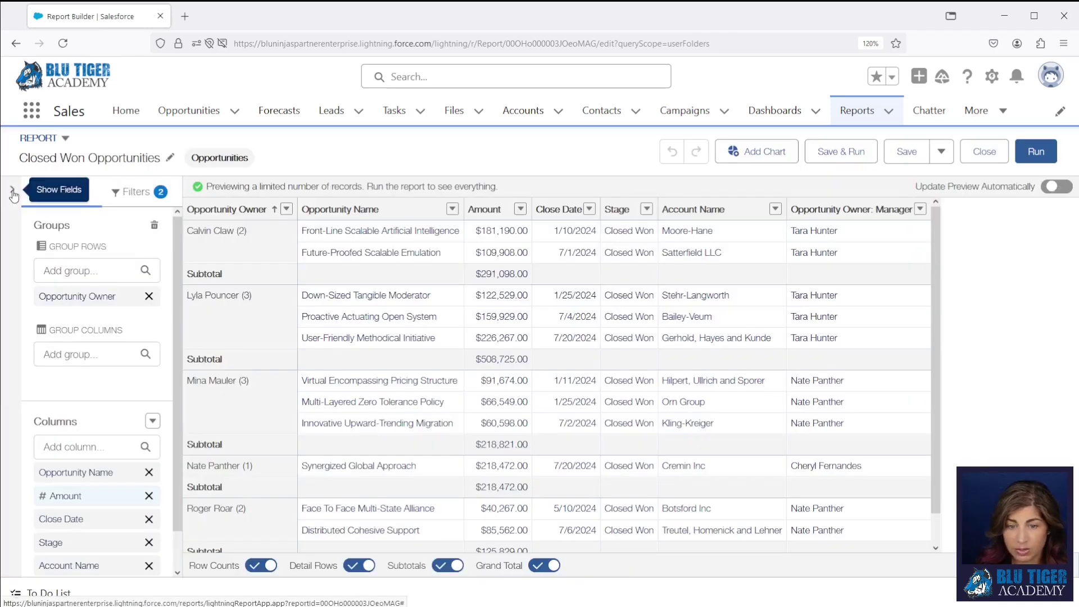
click(11, 189)
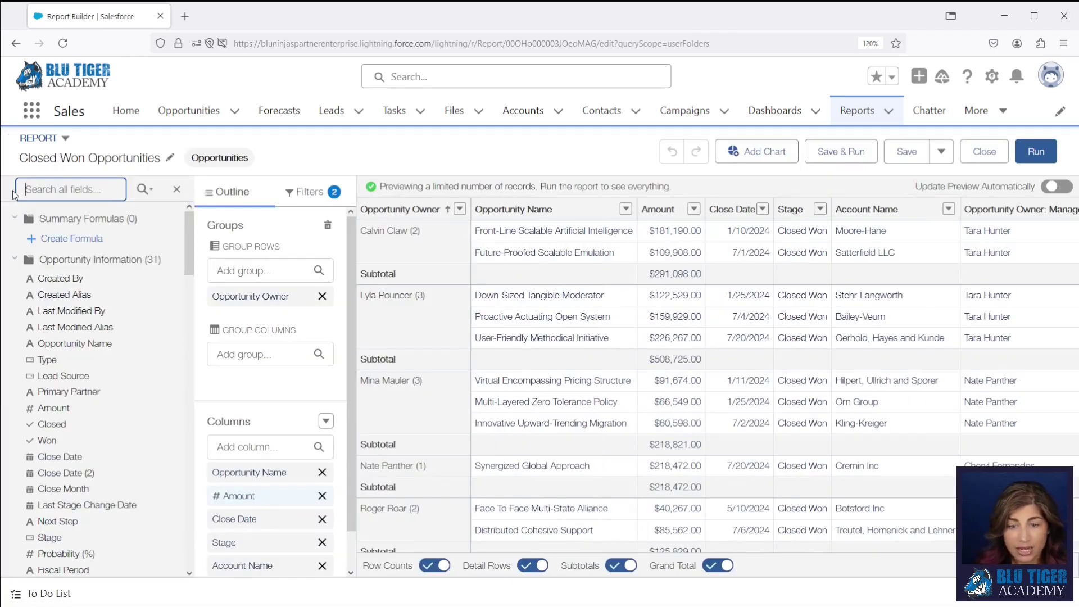
click(14, 259)
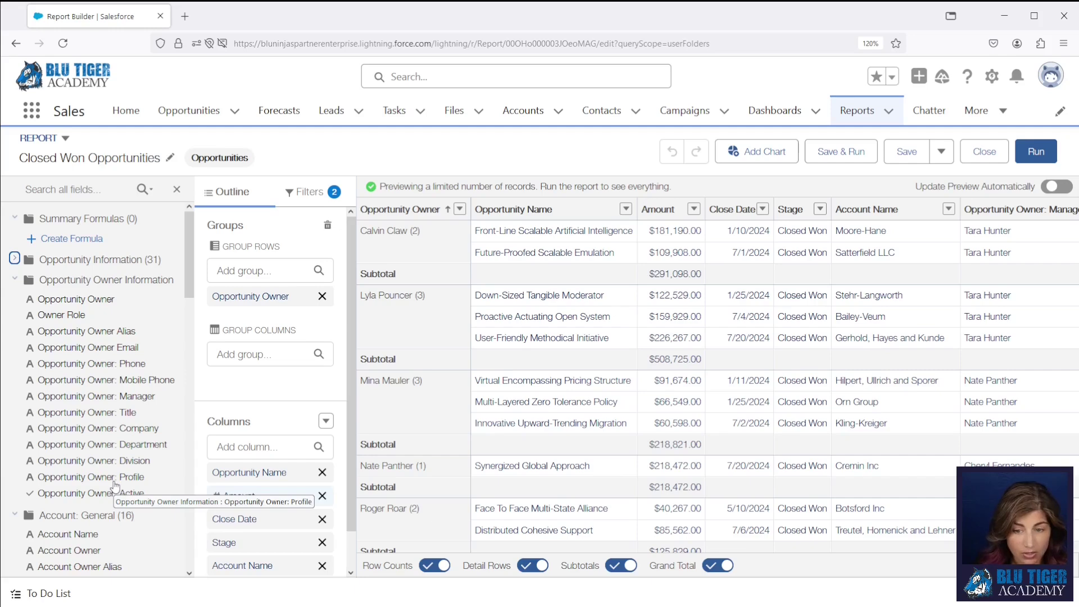
- In a new Setup tab, find the Employee # field in the User object's Fields & Relationships
click(994, 77)
click(922, 115)
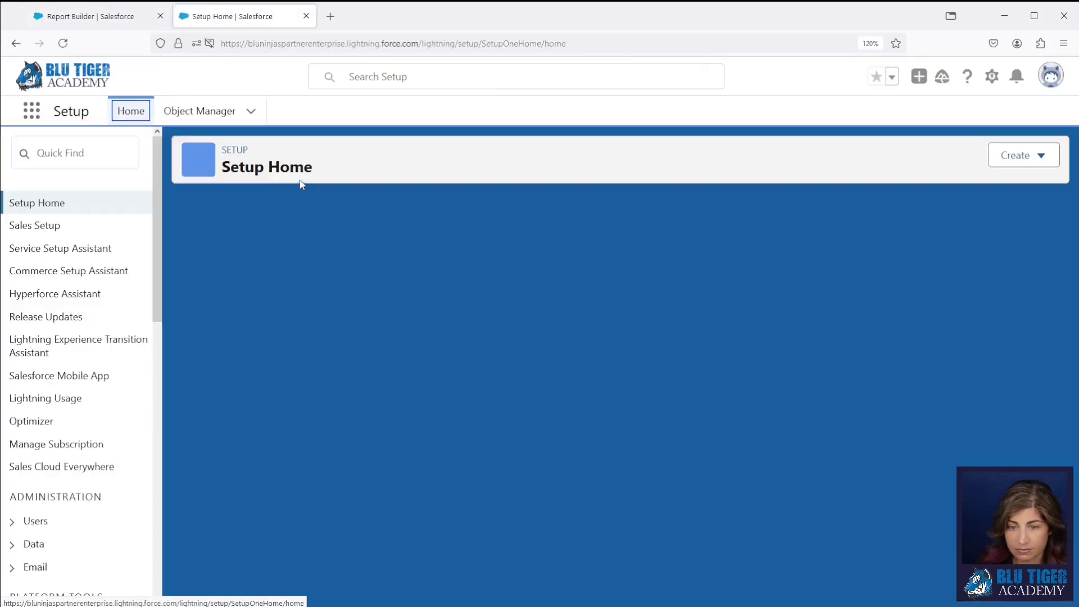
click(200, 111)
text(user)
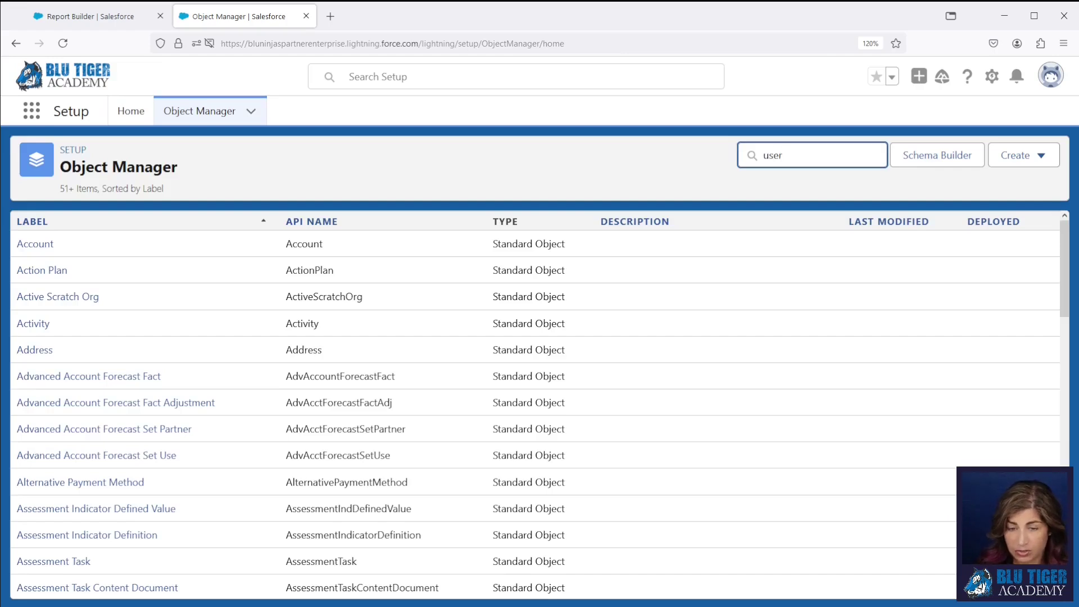
click(27, 244)
click(41, 247)
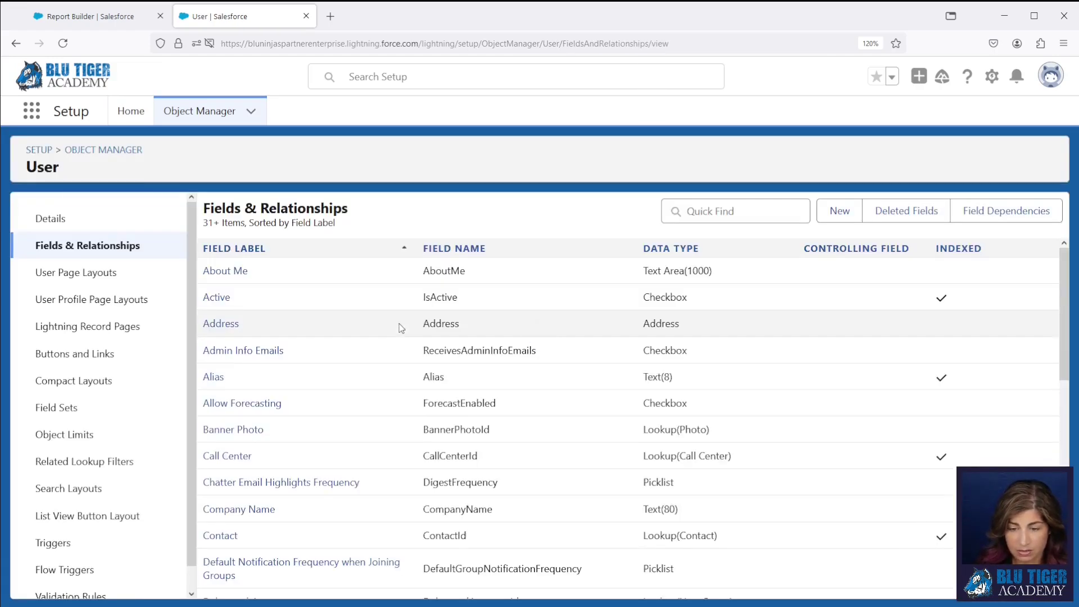
scroll(402, 328, down, 8)
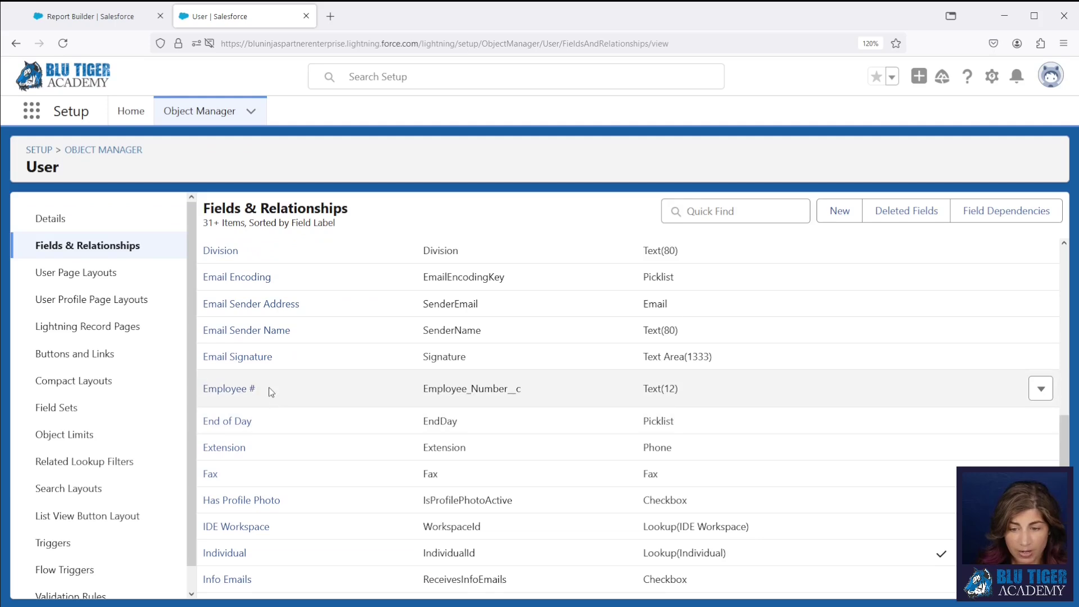
drag(270, 392, 203, 394)
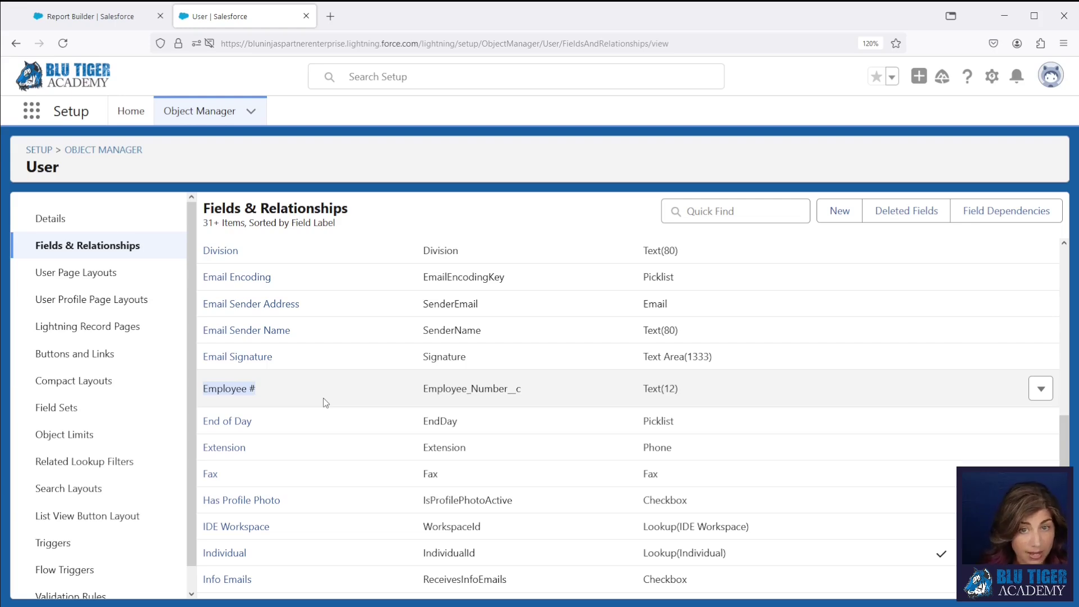
- From Report Types, begin a new custom report type with Opportunities as the primary object
click(129, 110)
text(report)
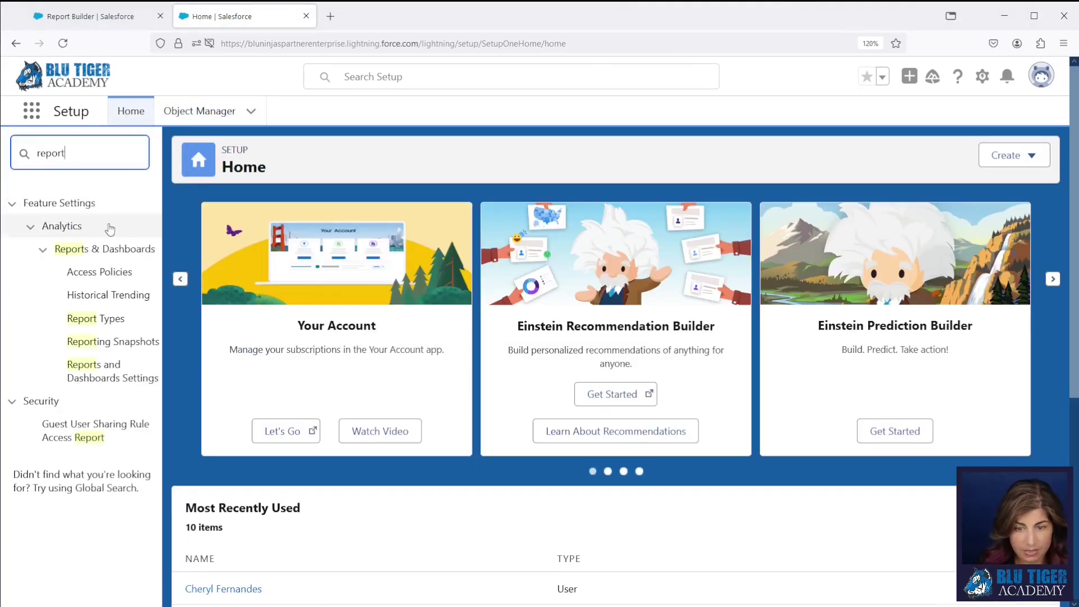
click(95, 318)
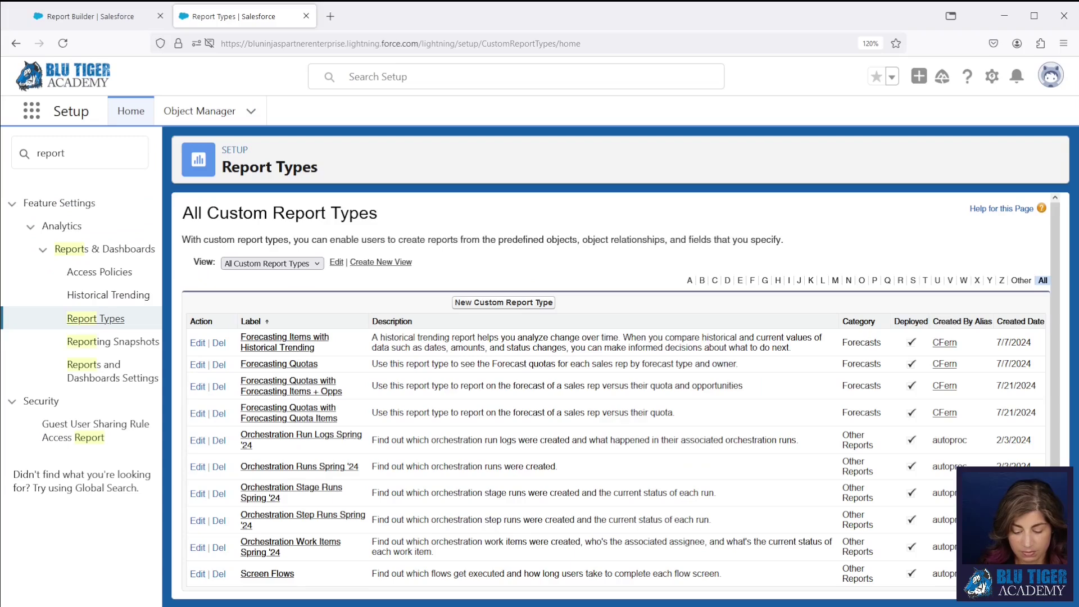
click(475, 303)
click(409, 366)
scroll(423, 197, down, 5)
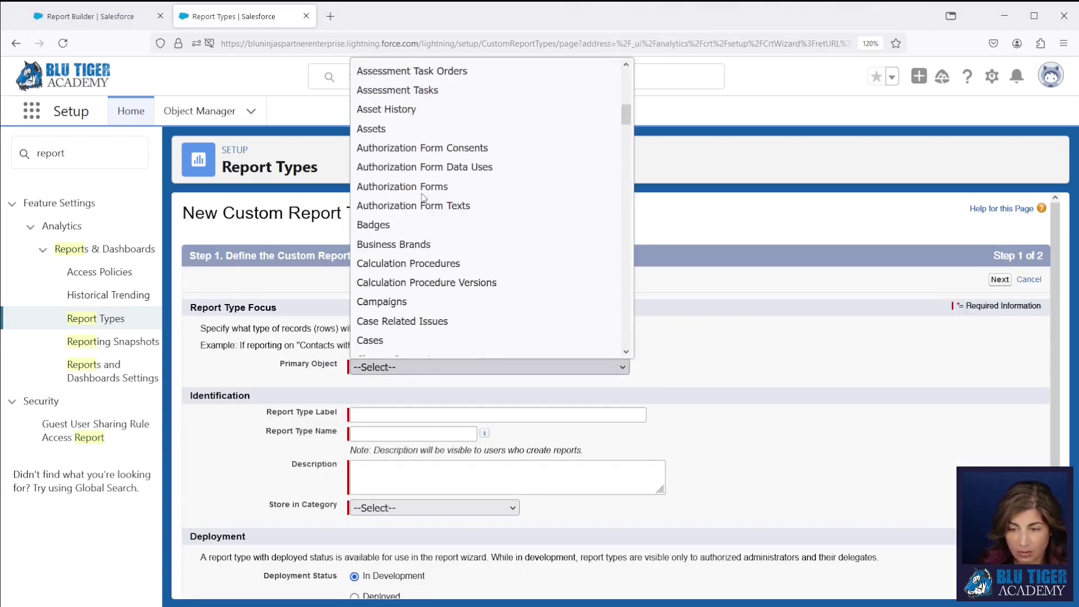
scroll(423, 197, down, 20)
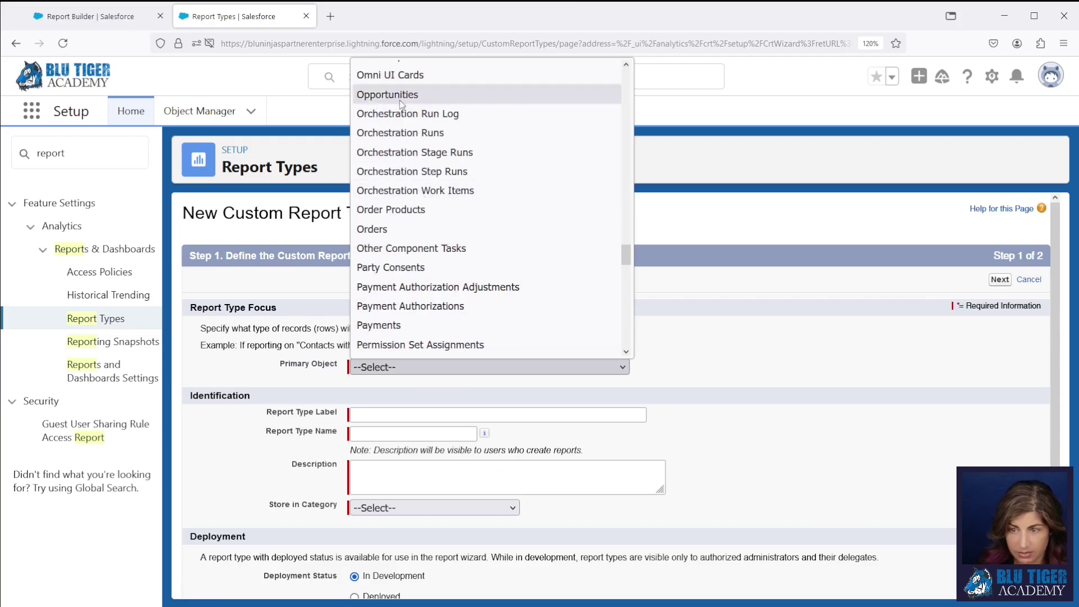
click(401, 104)
- Fill in label, name and description, store it under Opportunities, and mark it Deployed
click(369, 416)
key(Down)
key(Return)
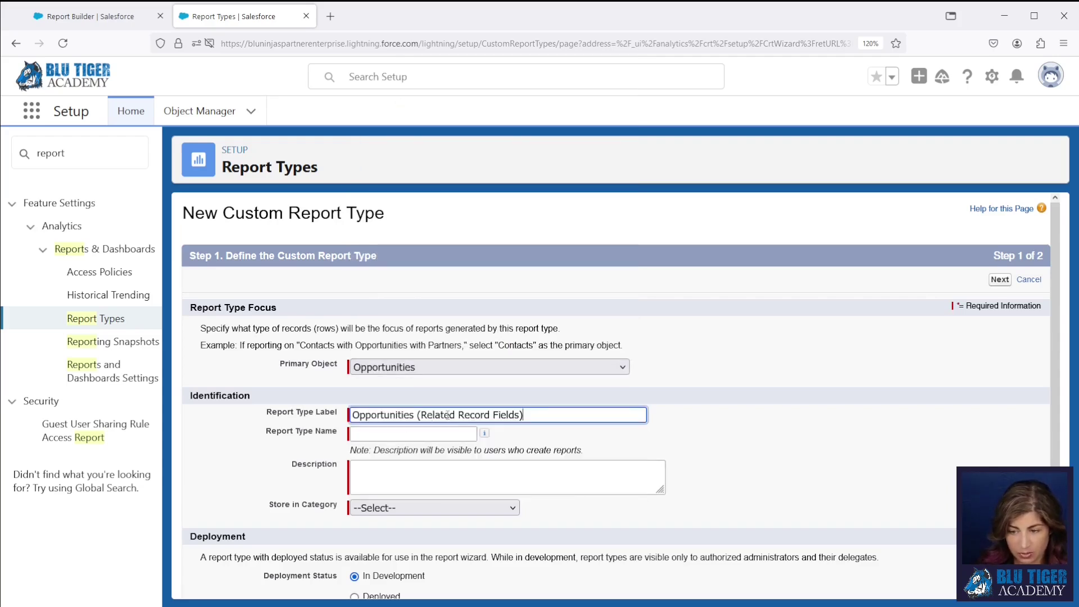
click(403, 431)
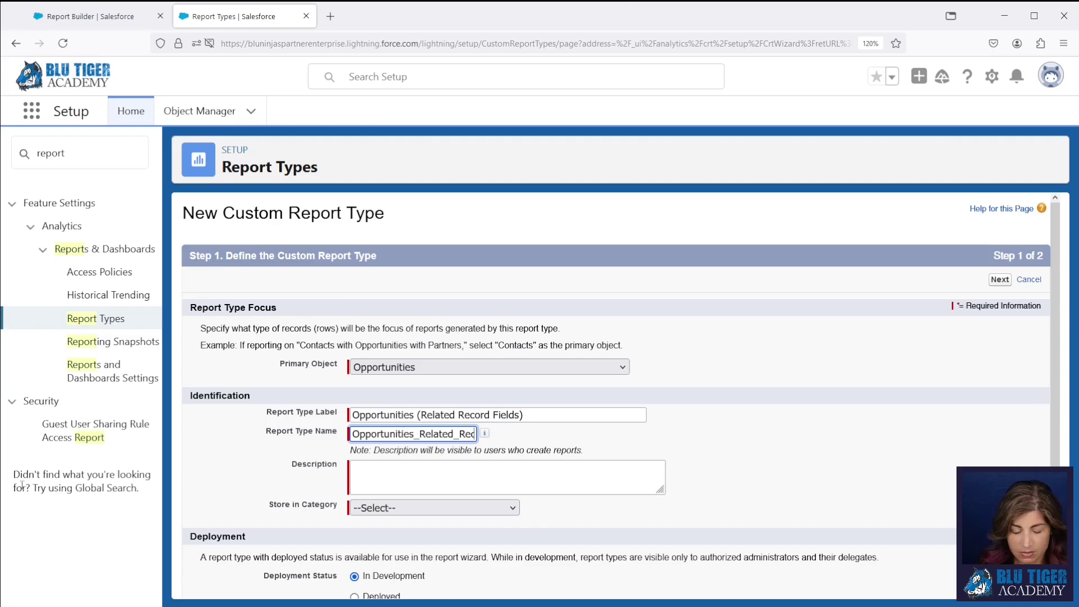
click(422, 483)
text(Use this report to pull information from records related to the Opportunity like Owner and Manager information.)
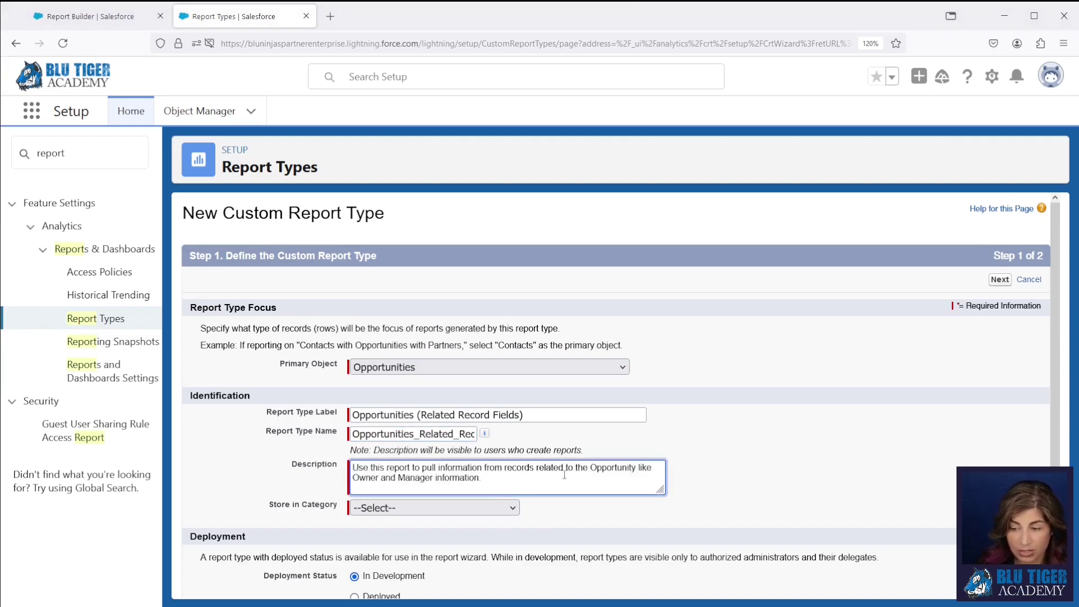
scroll(446, 479, down, 1)
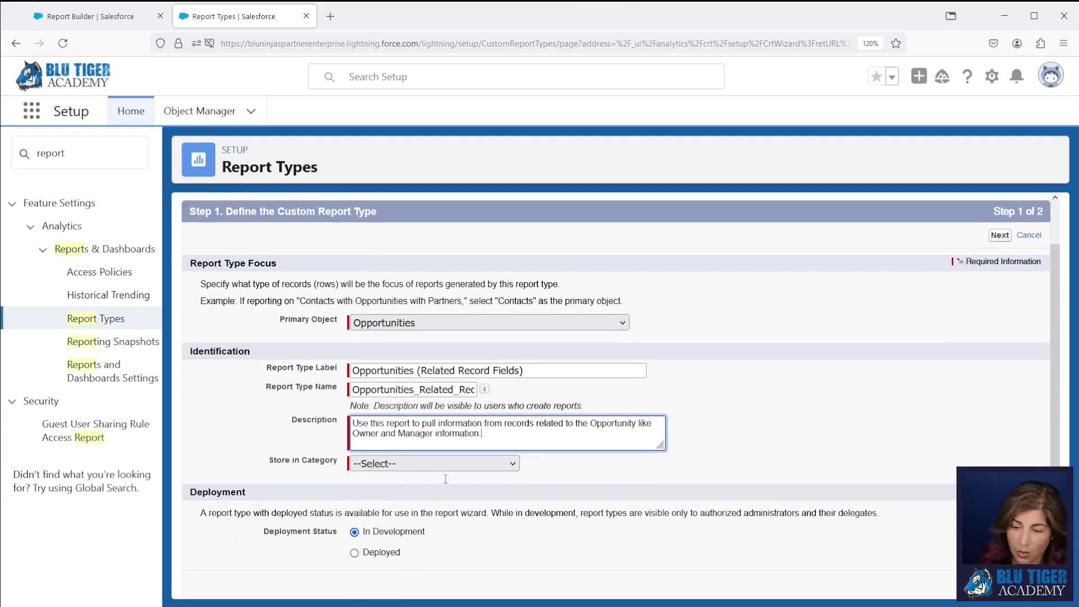
click(435, 468)
scroll(424, 168, down, 1)
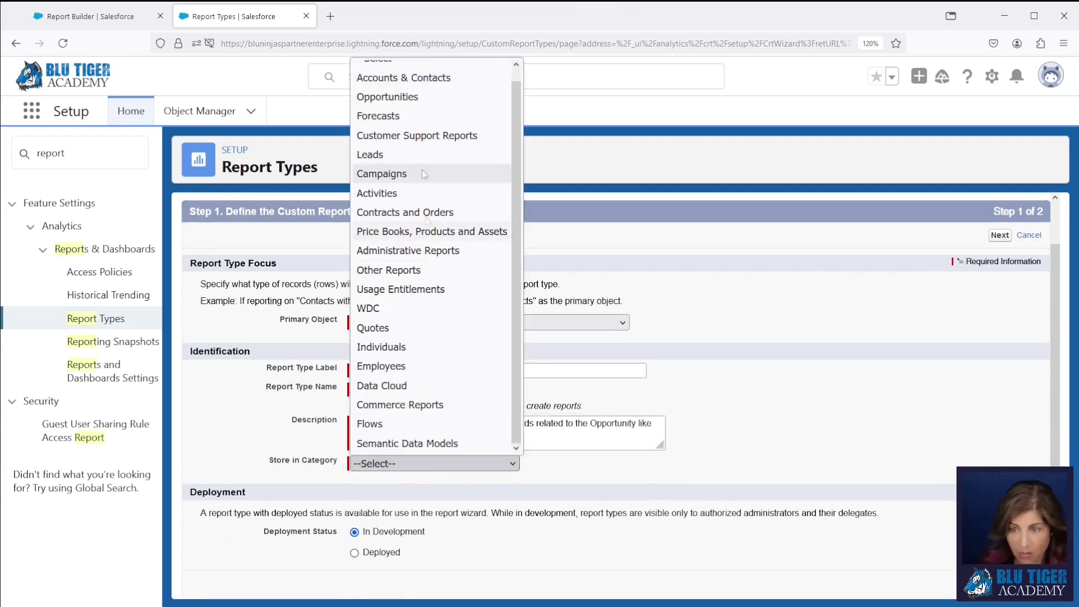
click(417, 97)
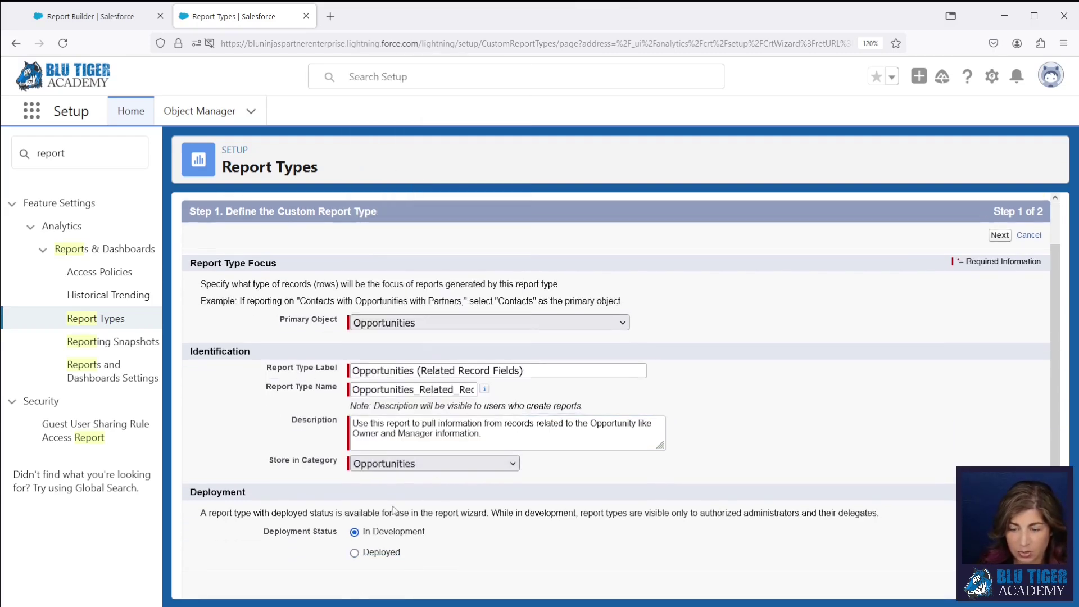
click(354, 552)
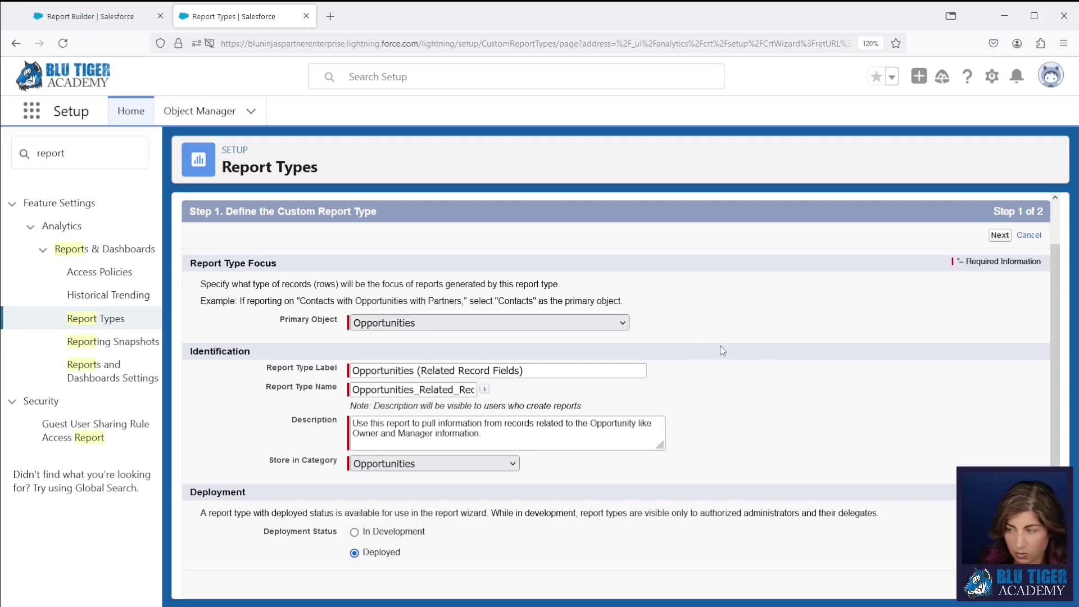
- Save the new custom report type and open its field layout editor
click(1000, 236)
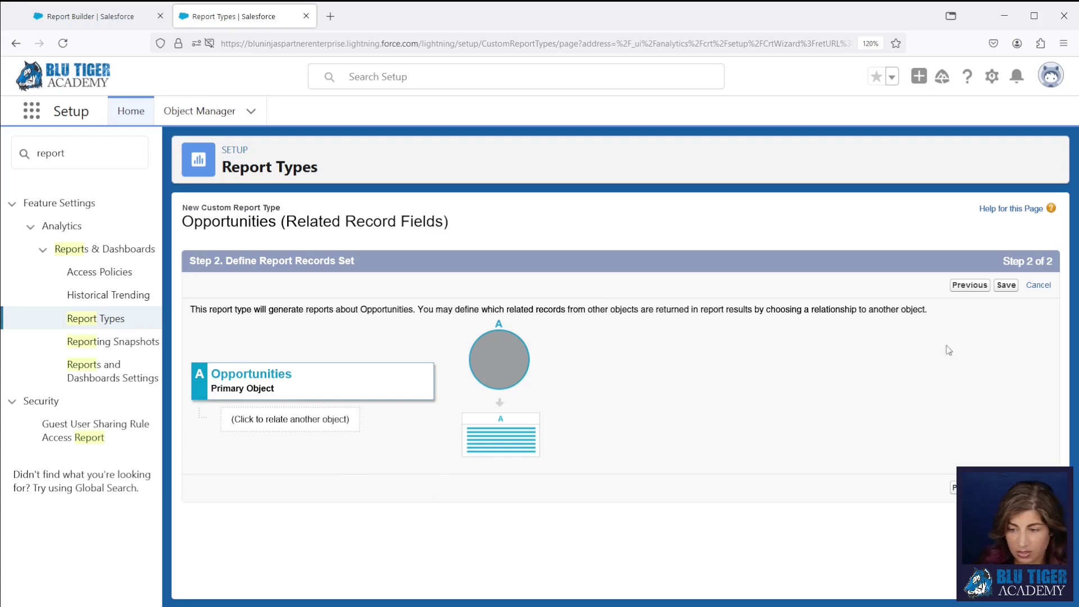
click(1007, 286)
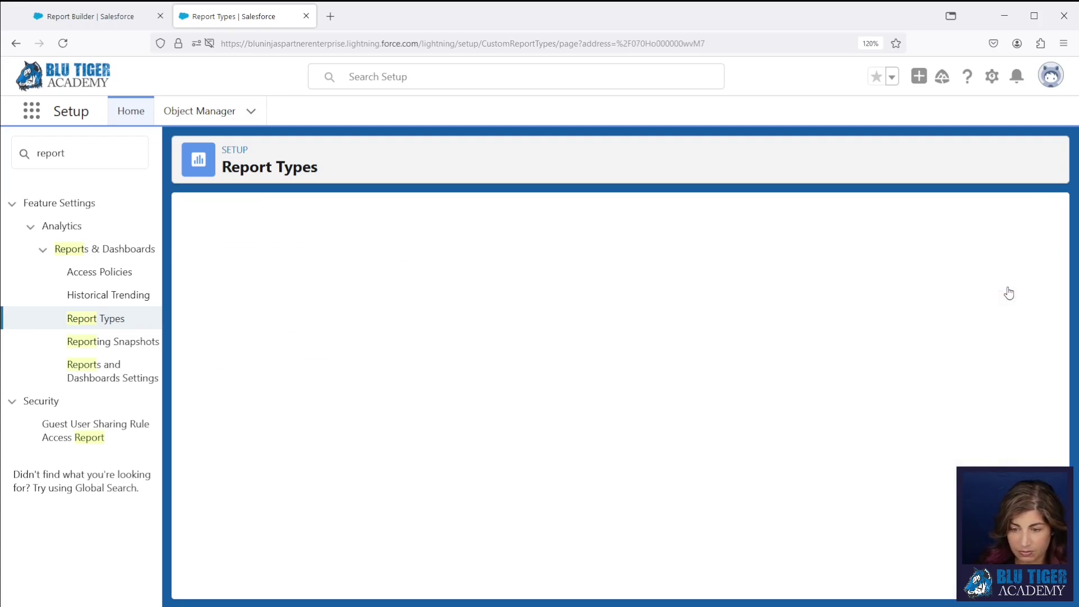
click(464, 545)
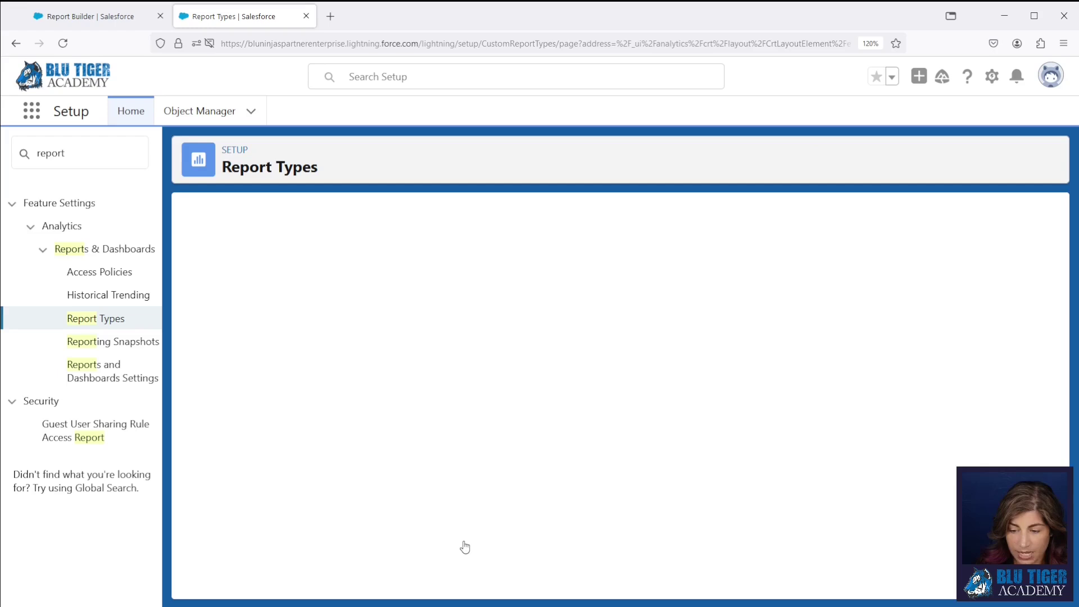
- Add a layout section named Opportunity Owner Information
scroll(481, 453, down, 3)
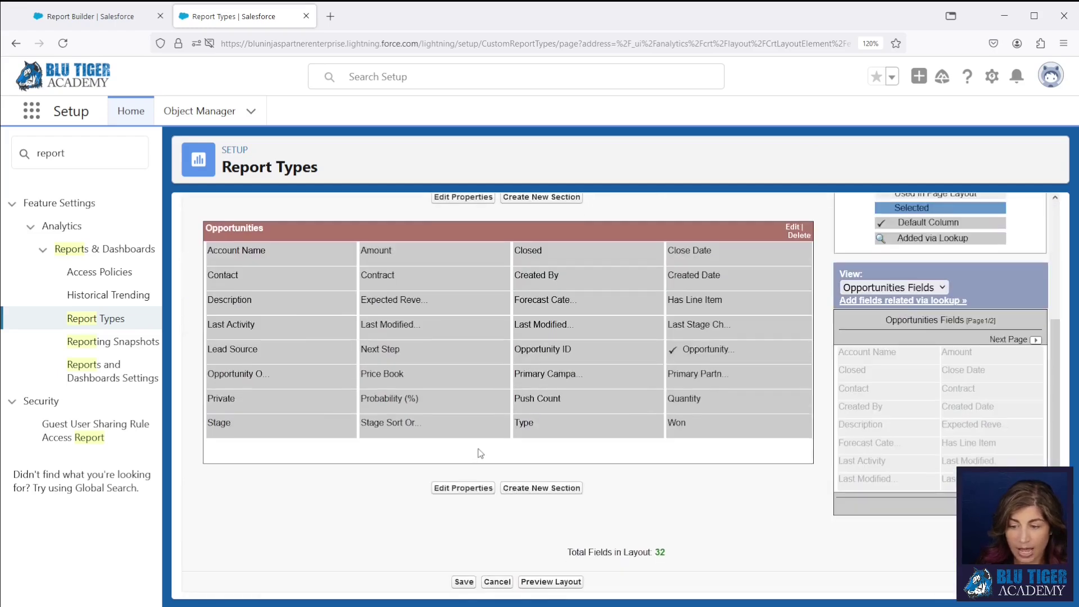
click(541, 488)
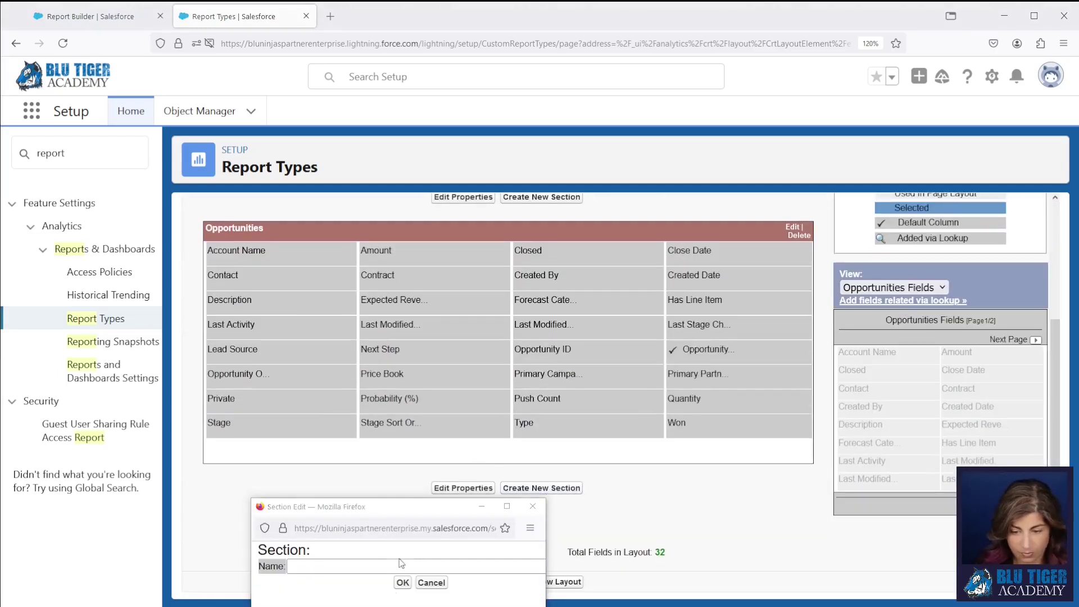
text(○ Opportunity Owner Information)
drag(383, 511, 383, 227)
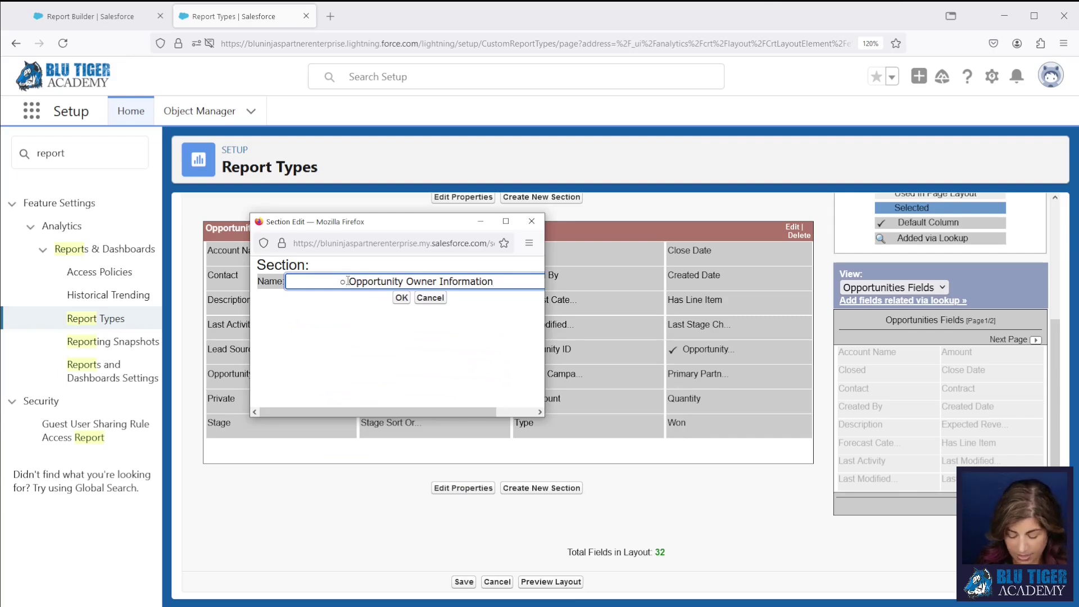
click(347, 280)
key(BackSpace)
key(BackSpace)
key(BackSpace)
key(BackSpace)
key(BackSpace)
key(BackSpace)
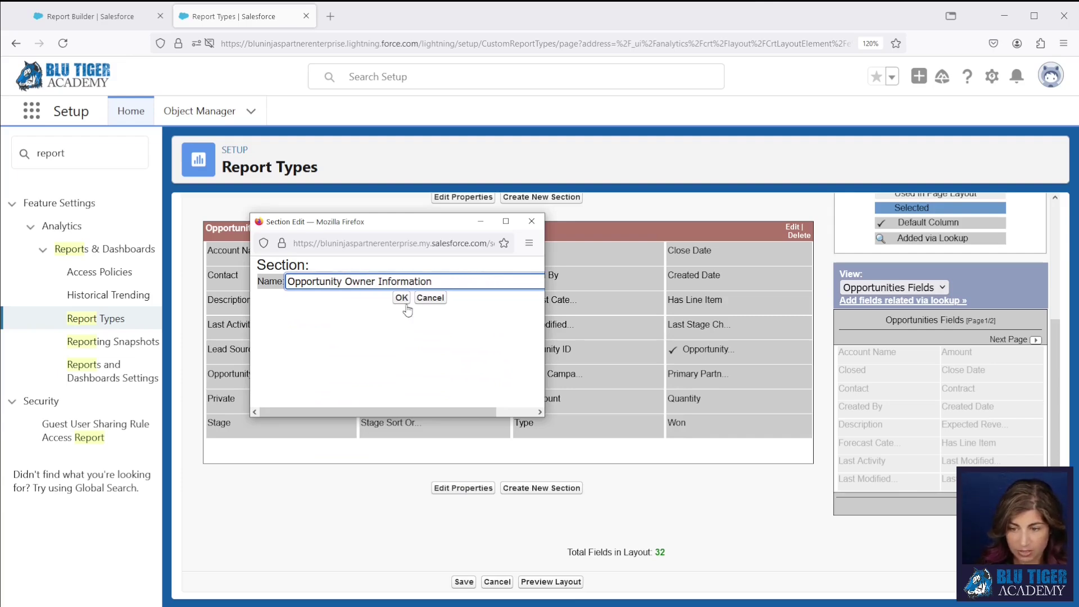
click(404, 301)
- Add another section named Opportunity Owner's Manager Information
click(541, 197)
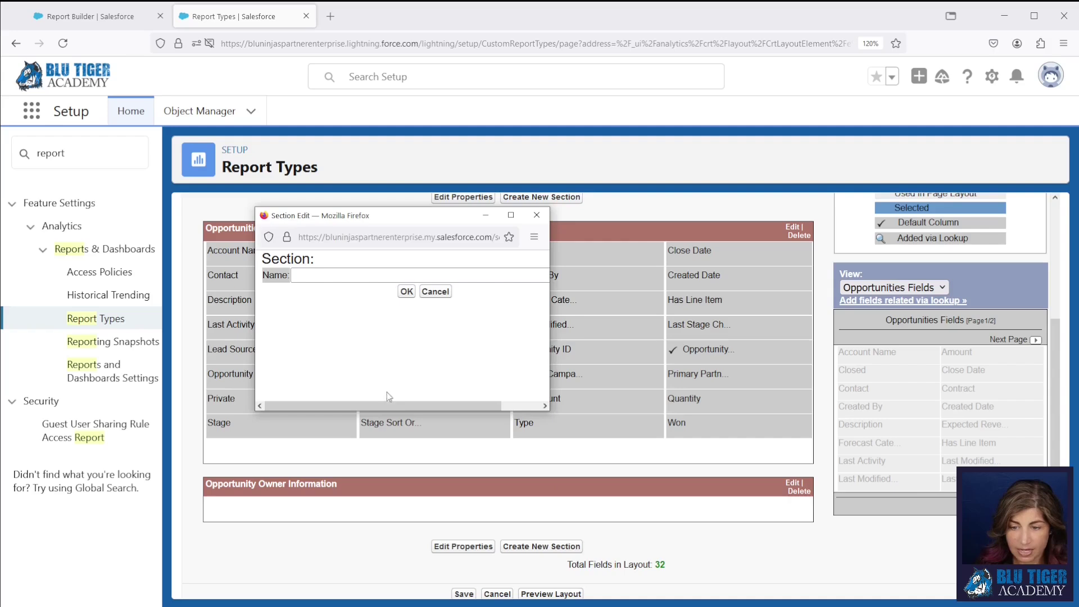
click(322, 274)
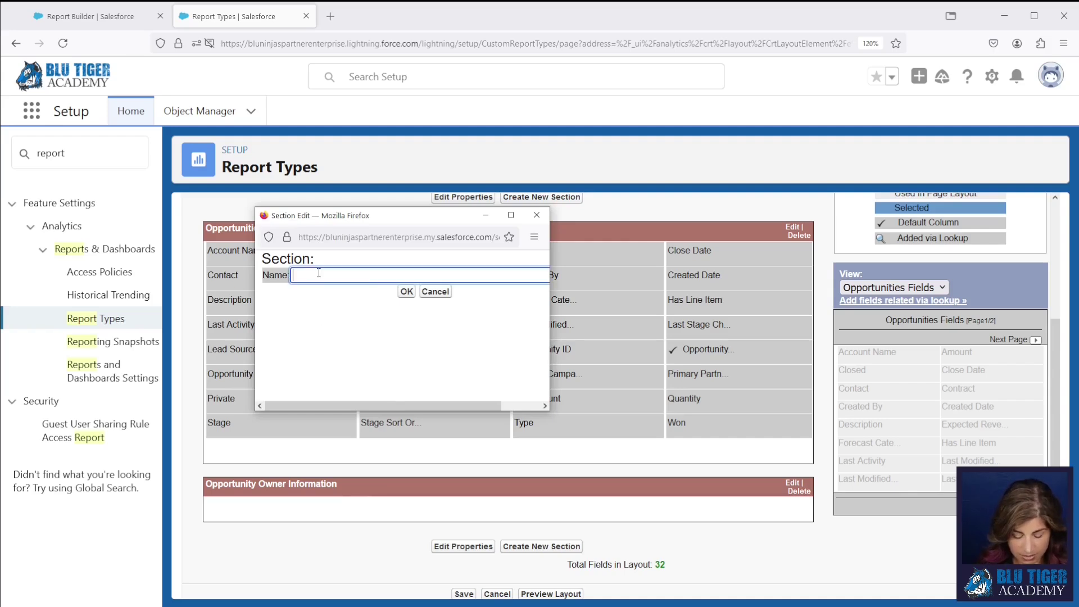
text(○ Opportunity Owner Information)
key(Home)
key(Delete)
key(Delete)
key(Delete)
key(Delete)
key(Delete)
key(Delete)
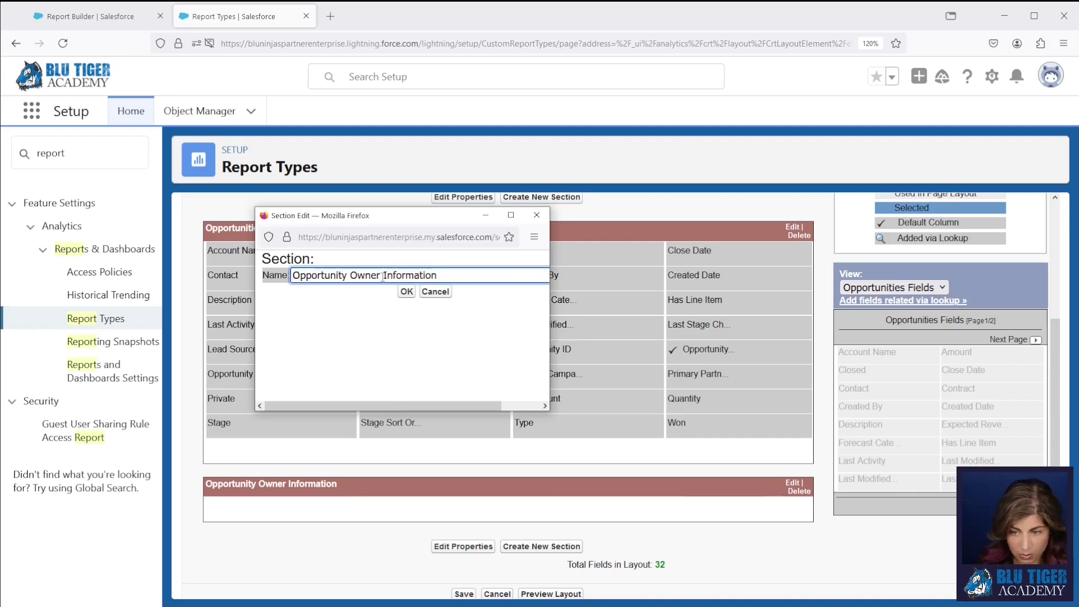
click(381, 275)
text('s Manager)
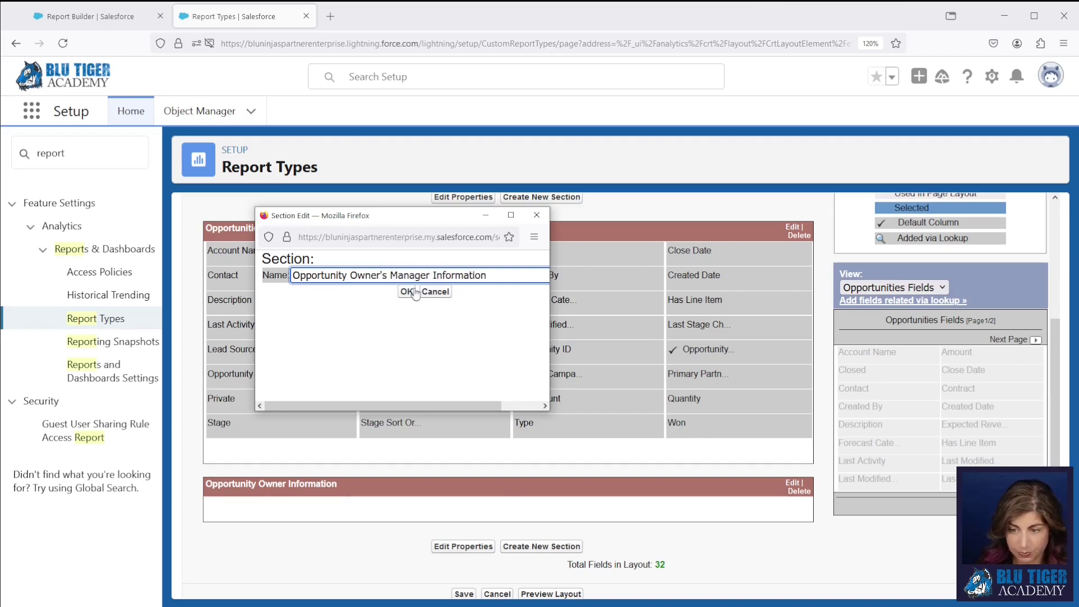
key(Return)
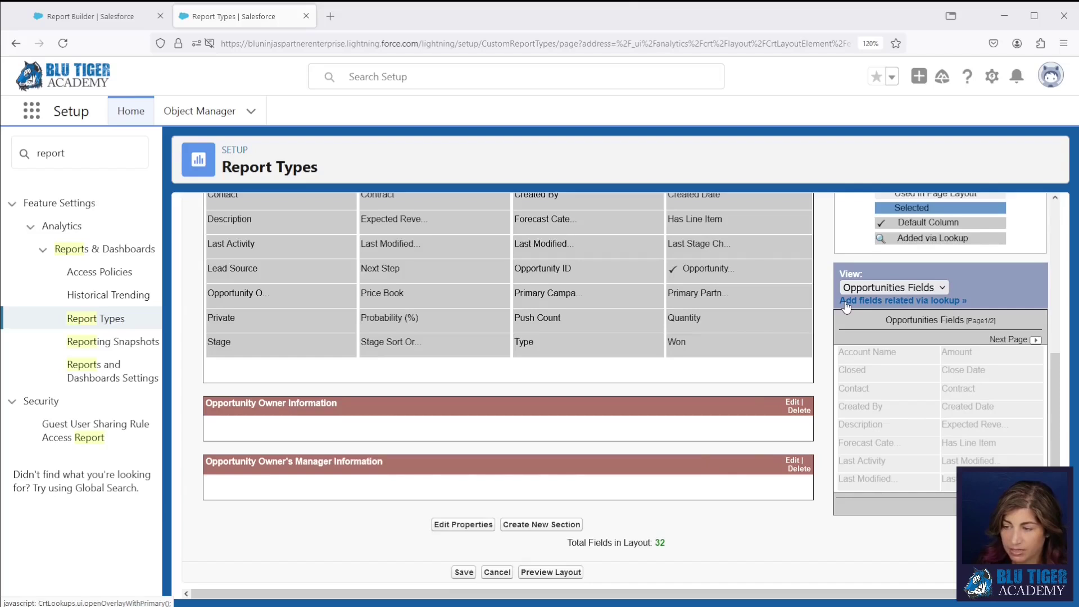
- Add the Opportunity Owner's Employee # and Manager fields via lookup
click(897, 303)
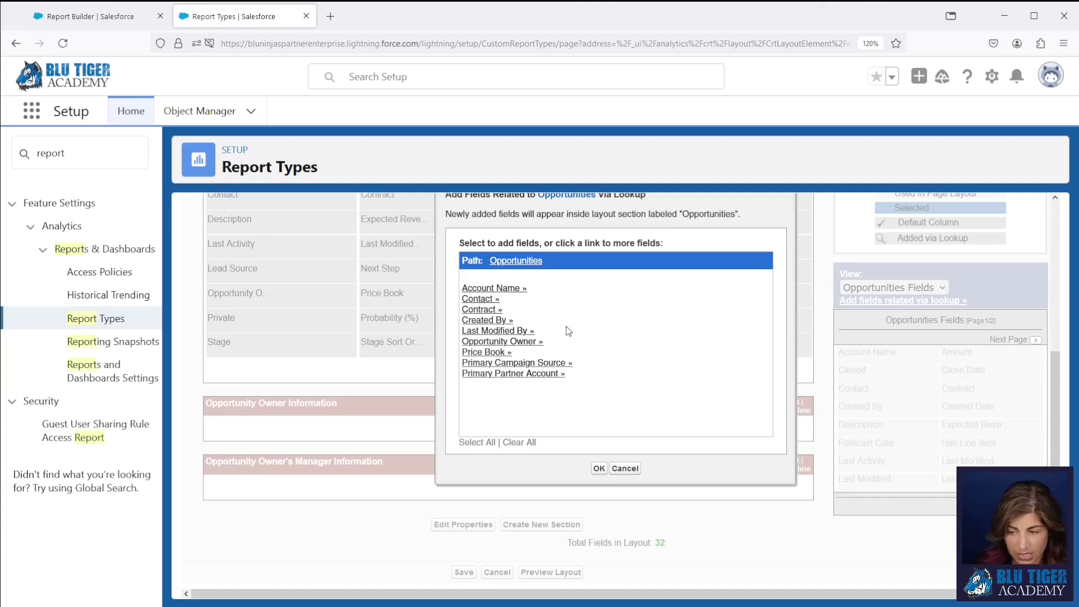
click(481, 344)
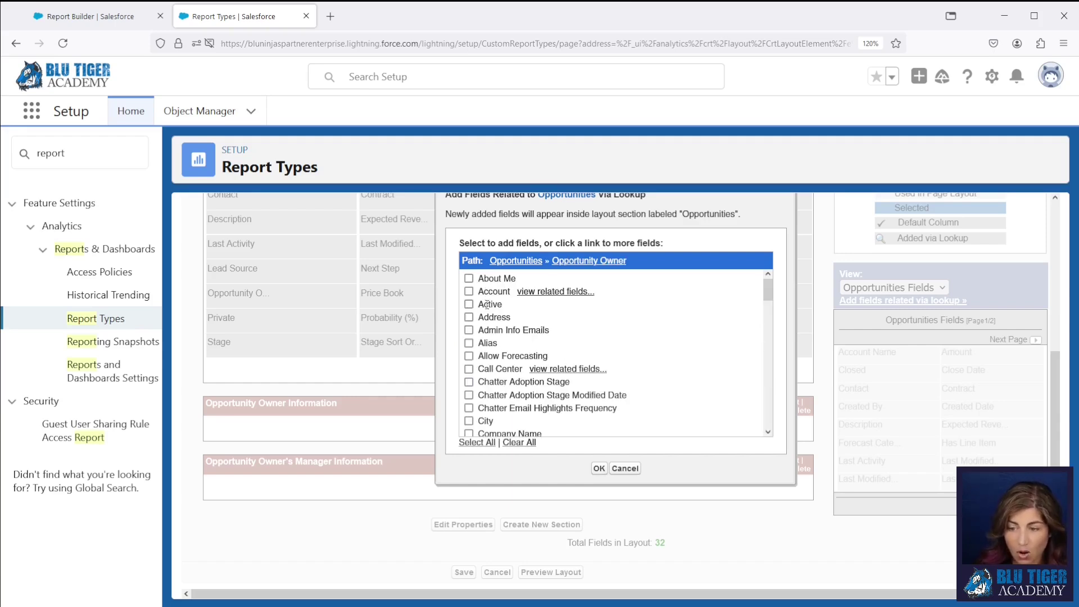
scroll(486, 344, down, 3)
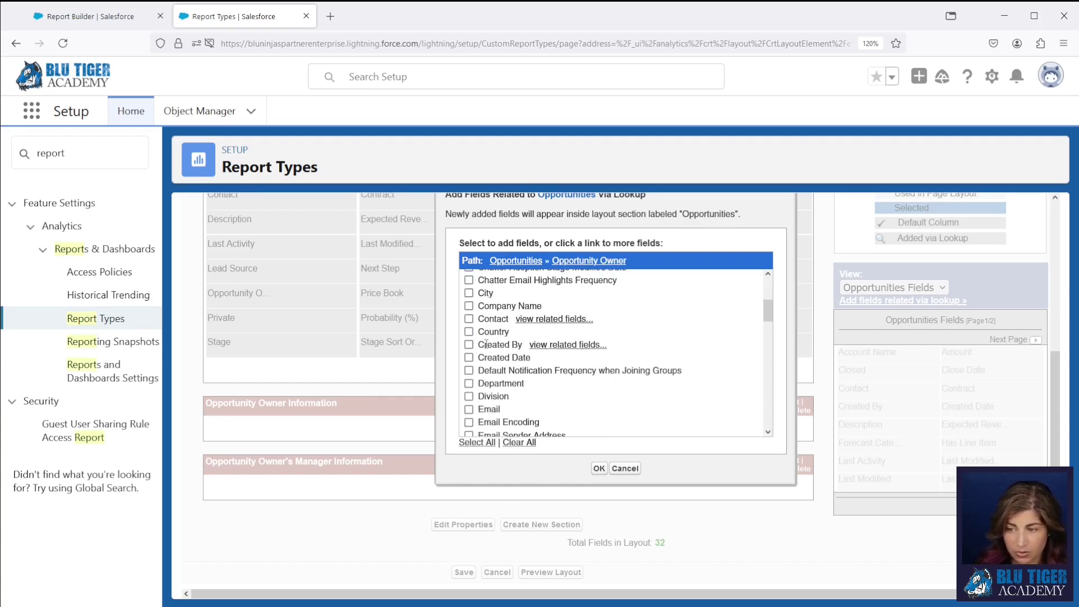
scroll(486, 344, down, 5)
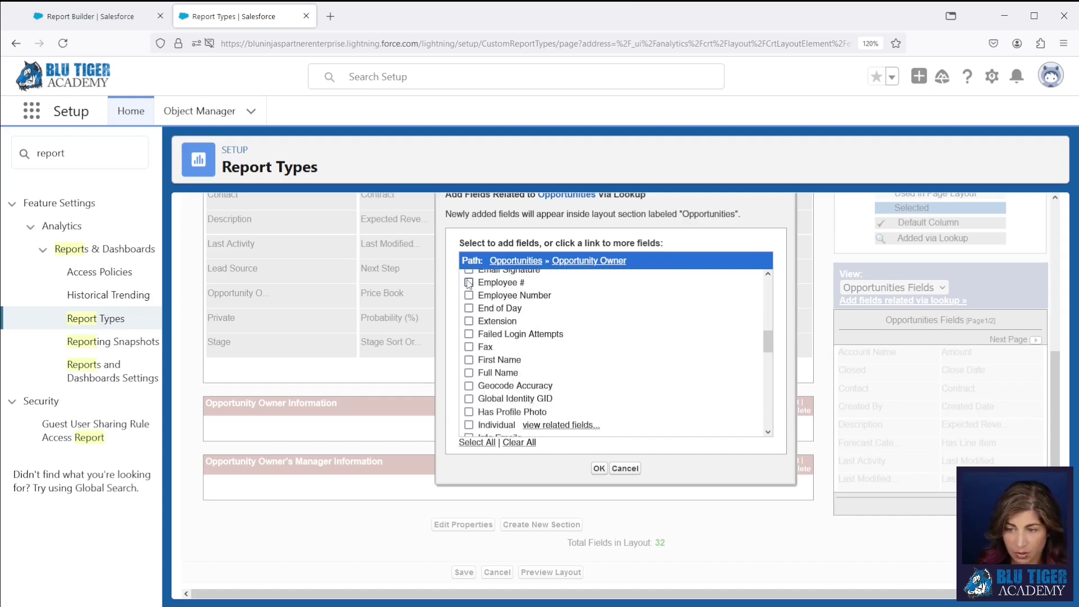
scroll(475, 289, down, 5)
scroll(506, 334, down, 2)
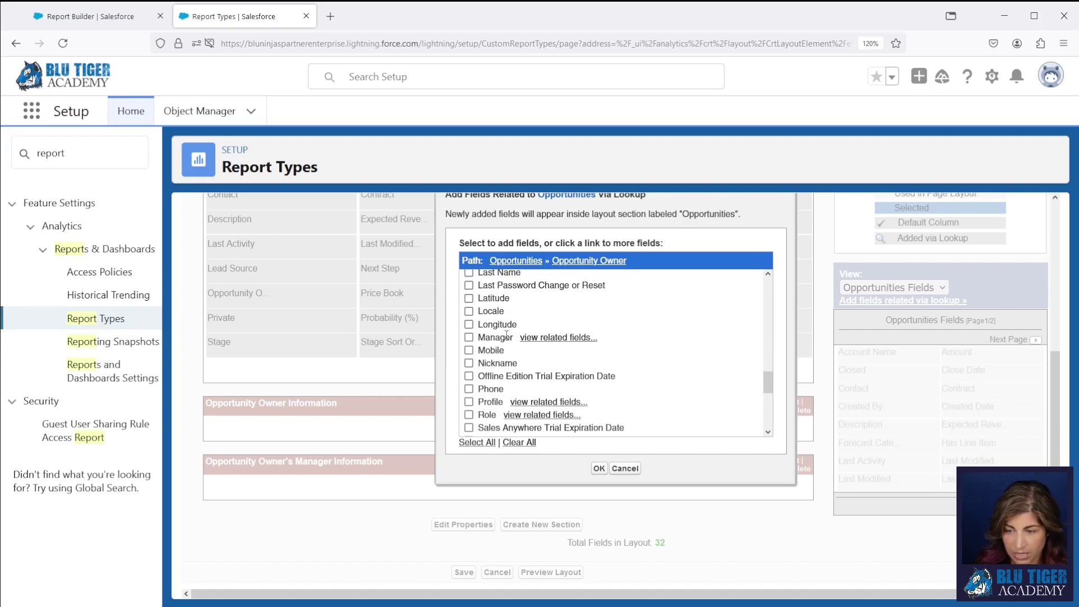
click(599, 469)
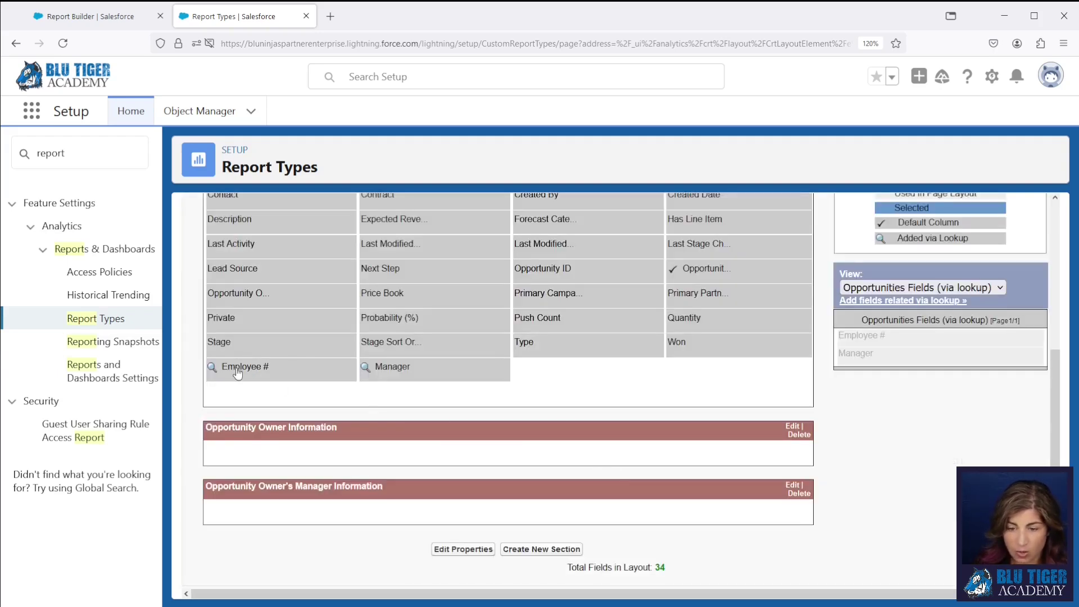
- Move Employee # and Manager into the Opportunity Owner Information section
click(313, 371)
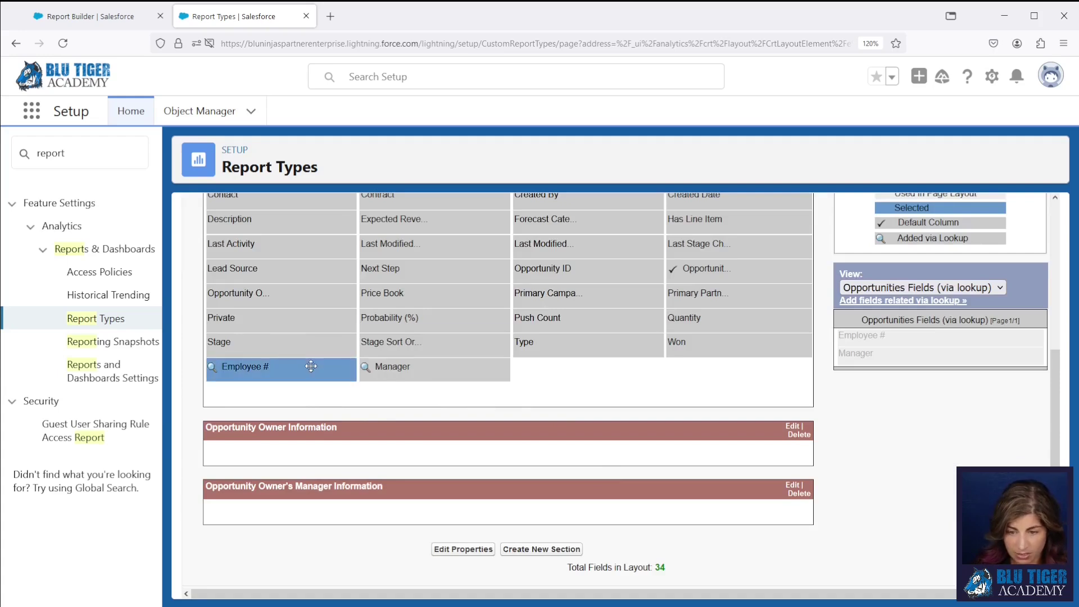
ctrl+click(378, 372)
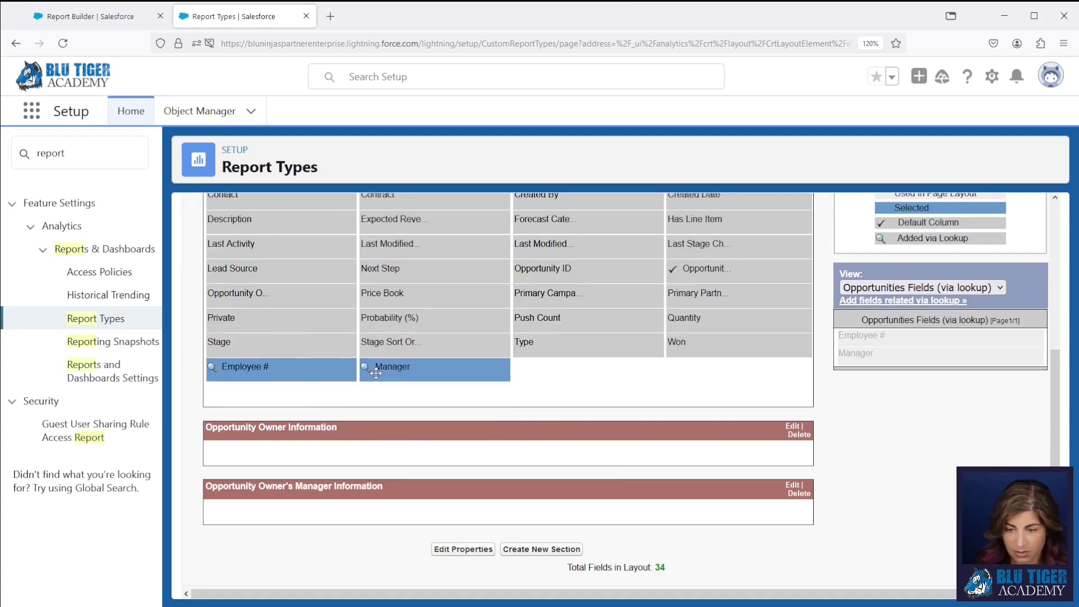
drag(378, 372, 371, 446)
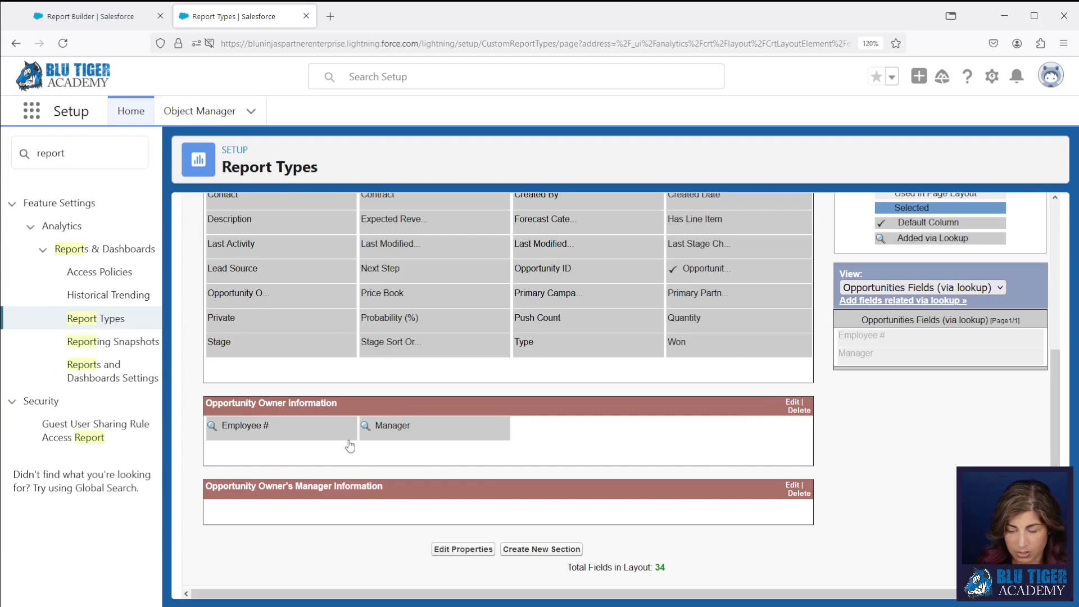
- Follow the Opportunity Owner > Manager lookup chain to its limit, then cancel that path
click(855, 302)
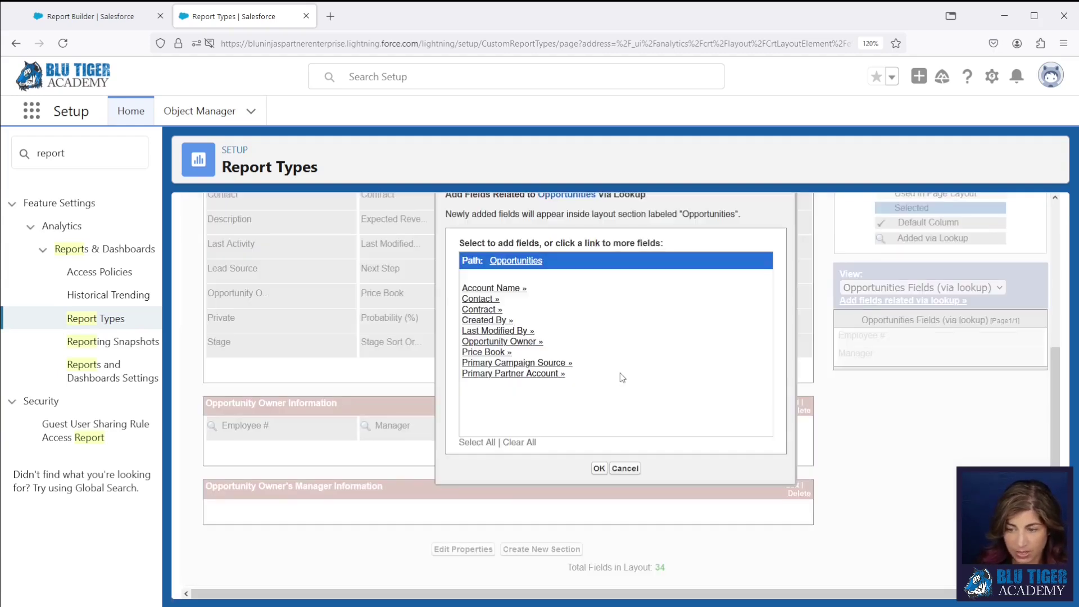
click(506, 343)
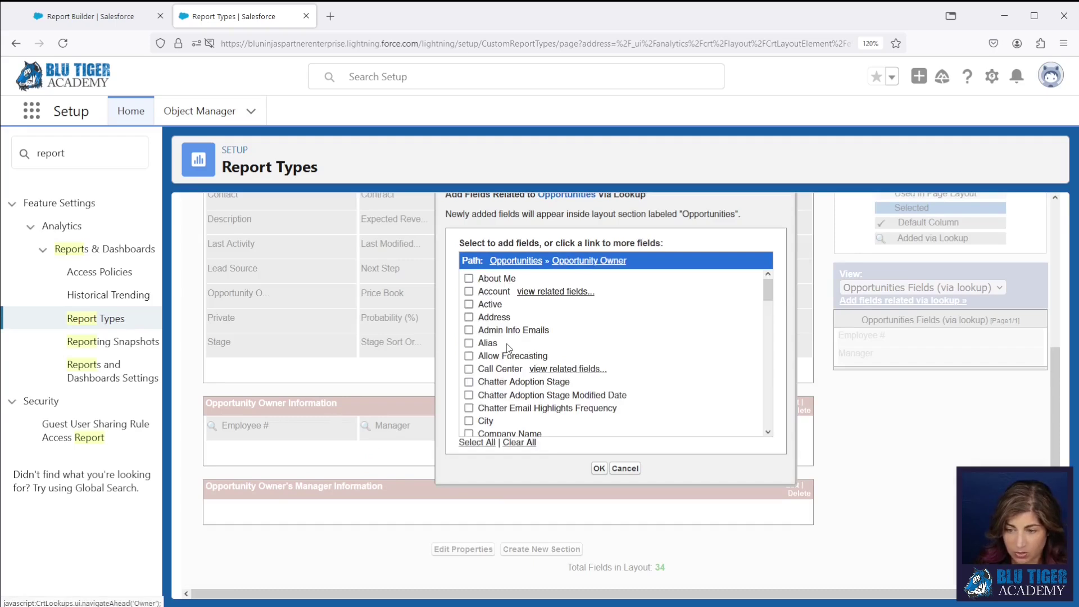
scroll(508, 347, down, 15)
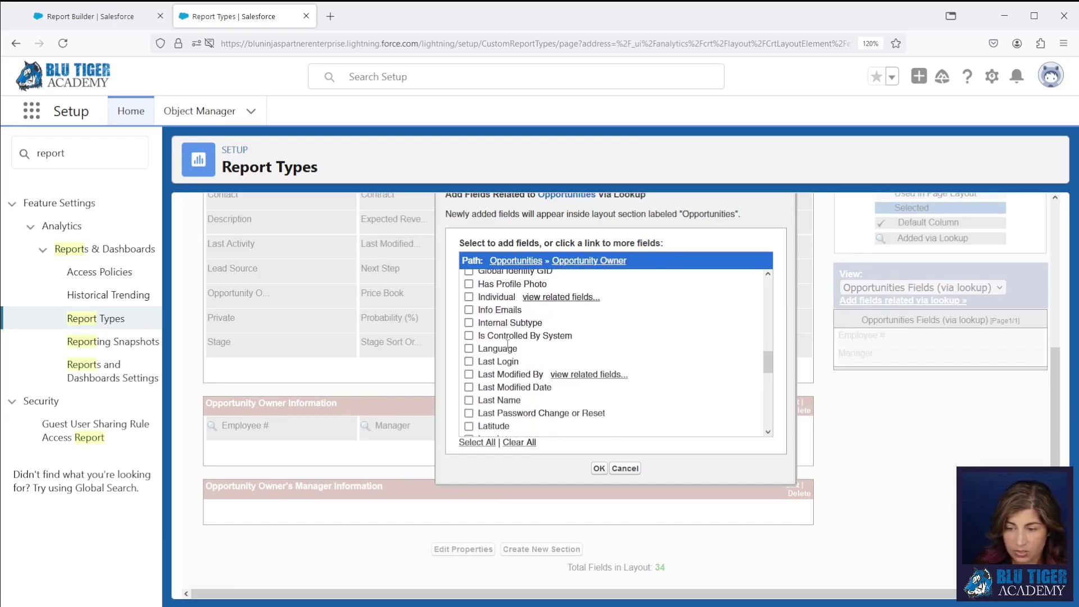
scroll(508, 348, down, 2)
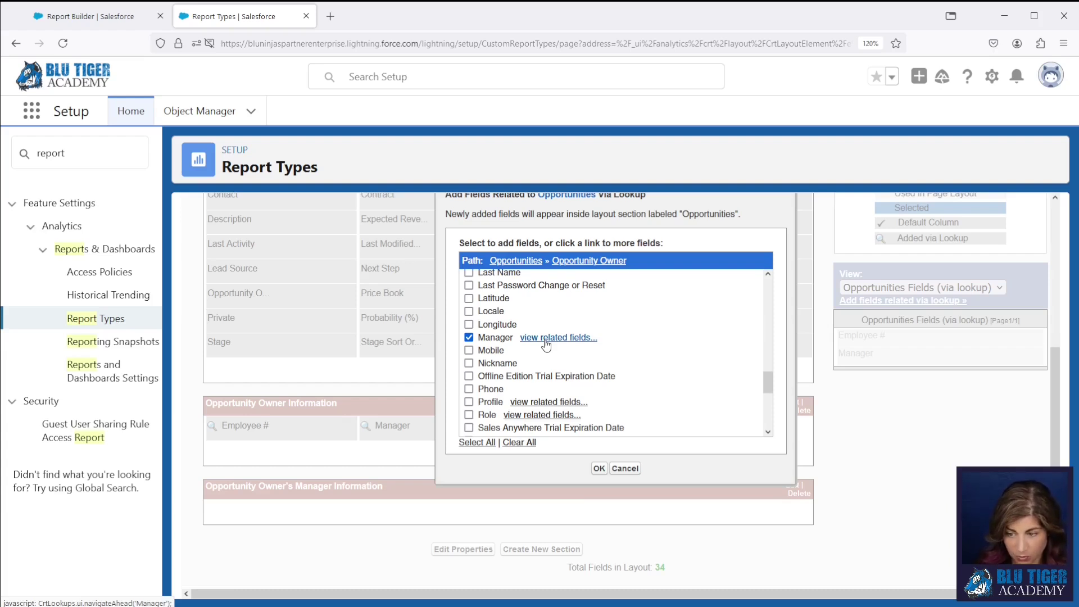
click(545, 344)
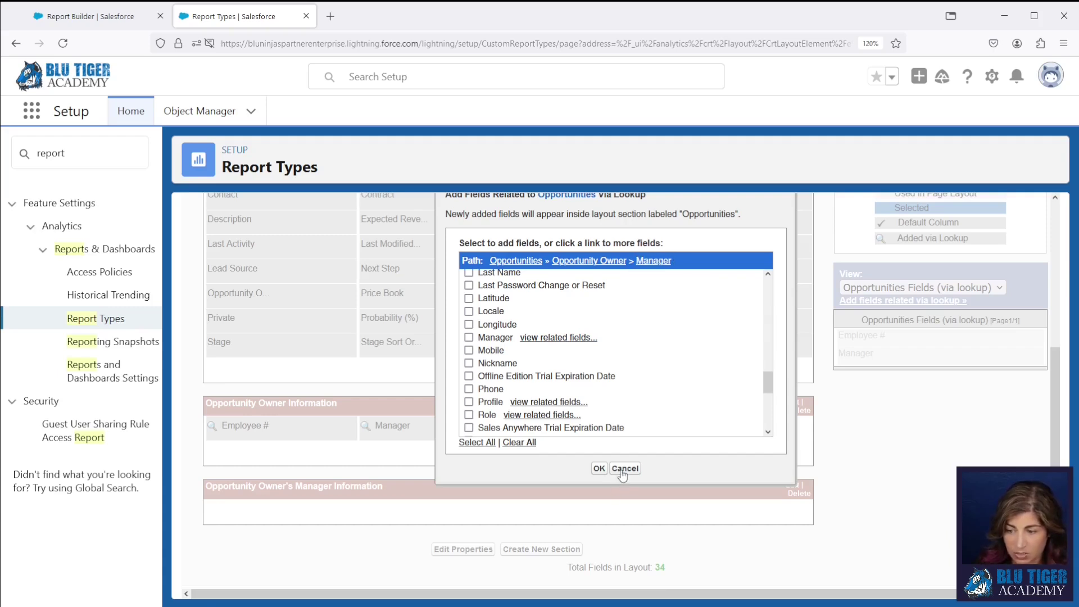
click(538, 339)
click(538, 338)
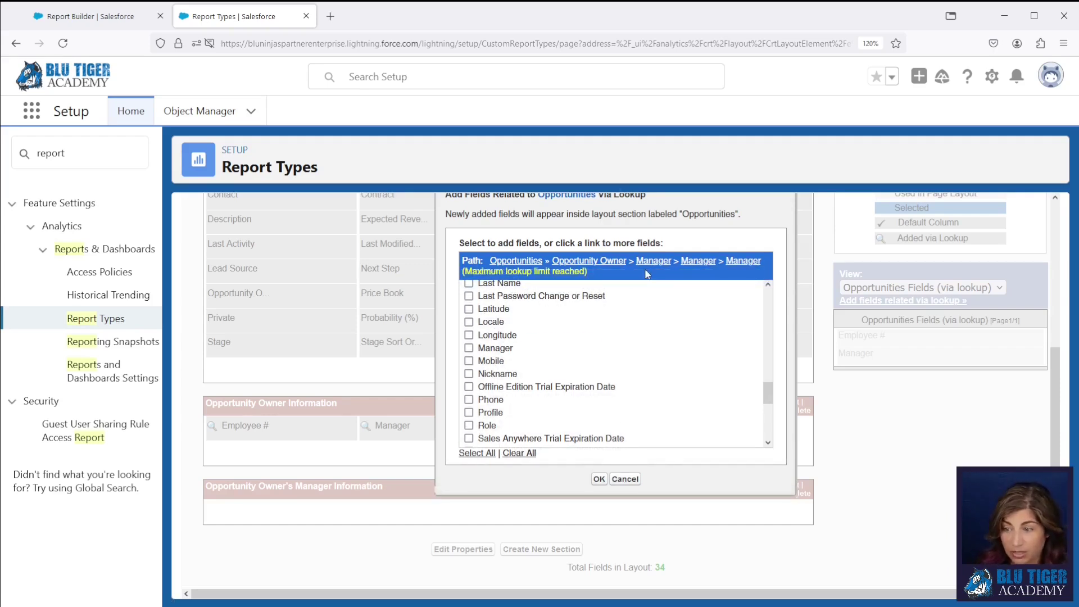
click(635, 476)
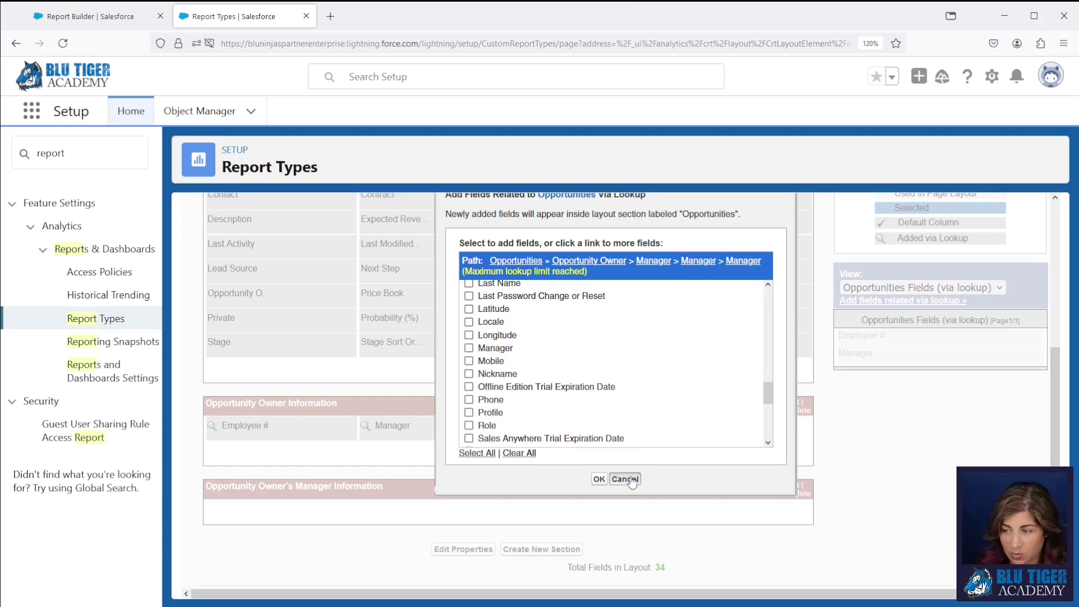
- Add the manager's Employee # and Role fields via the Opportunity Owner > Manager lookup
click(867, 302)
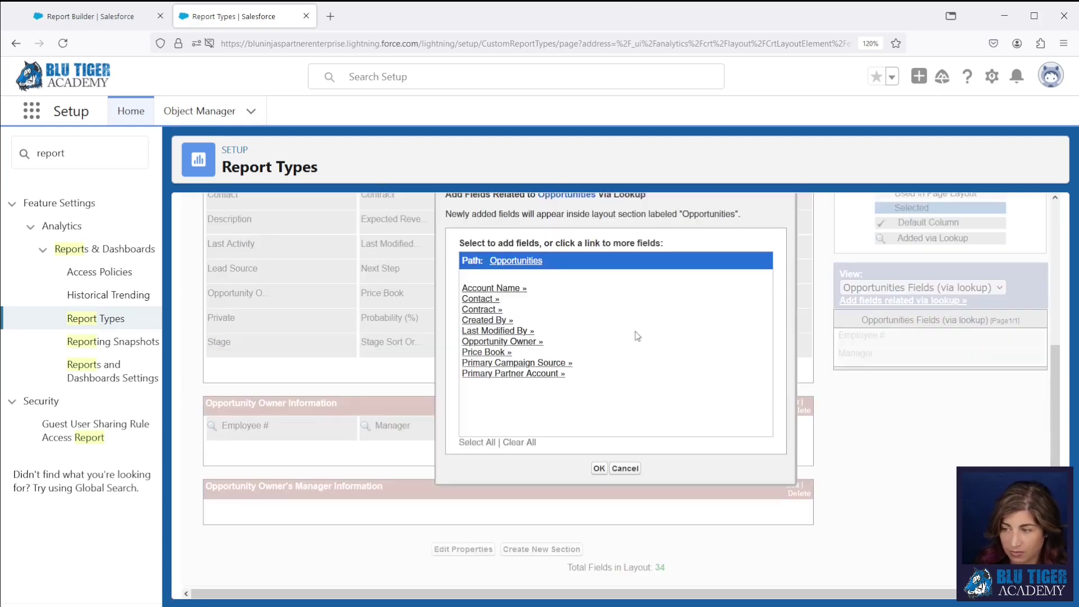
click(493, 342)
scroll(508, 352, down, 6)
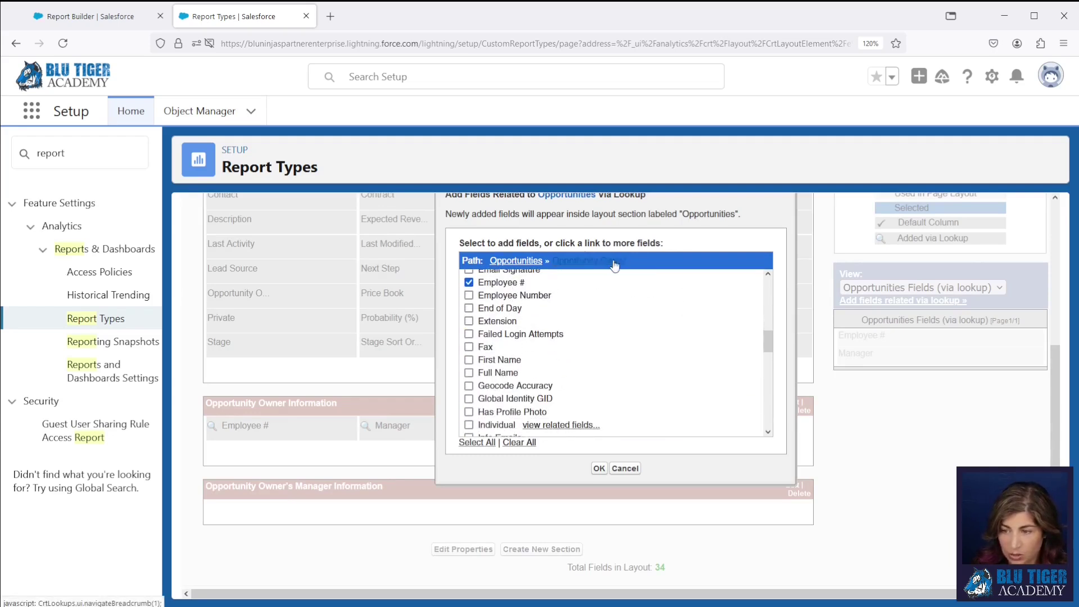
scroll(567, 317, down, 2)
scroll(567, 316, down, 5)
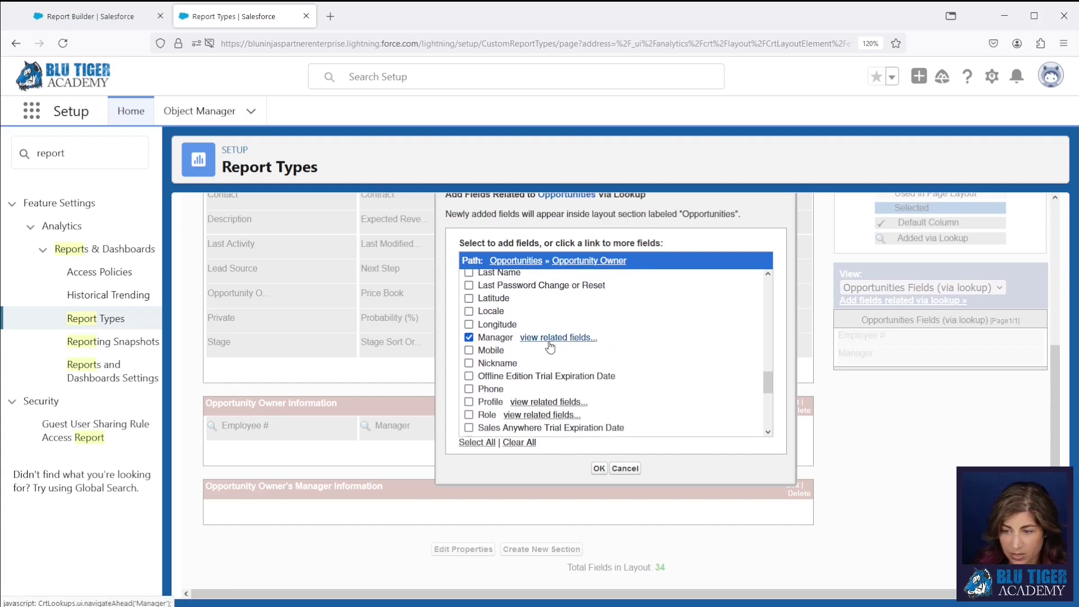
click(546, 338)
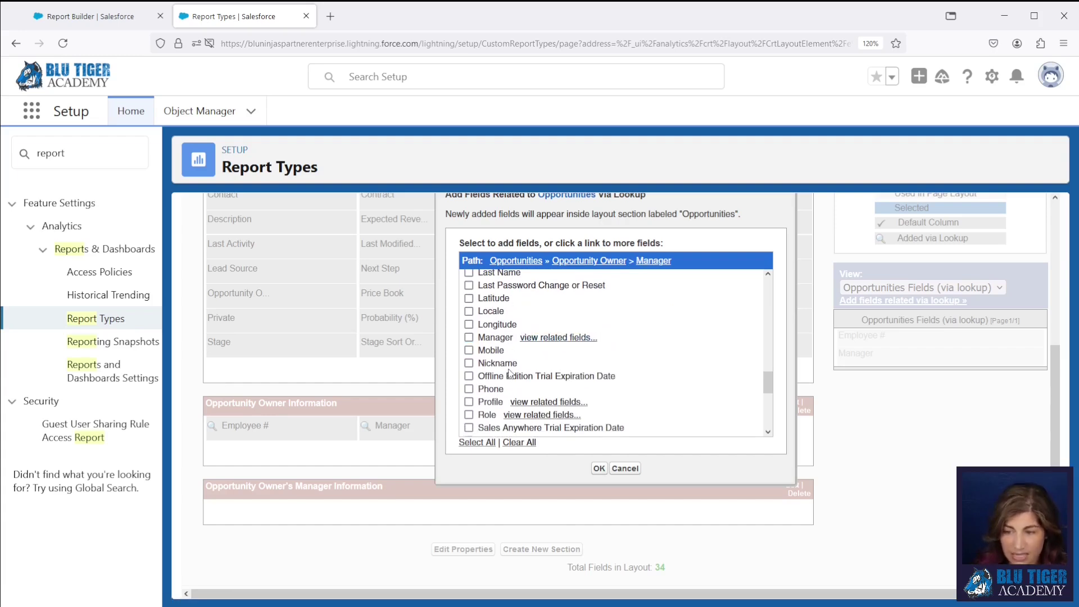
scroll(509, 374, up, 3)
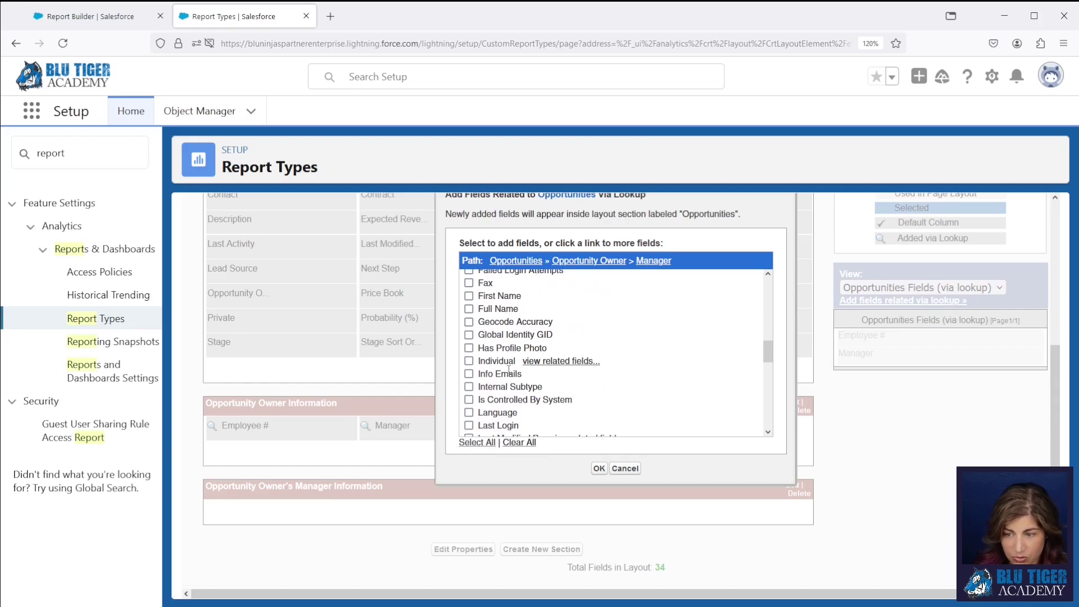
scroll(509, 369, up, 2)
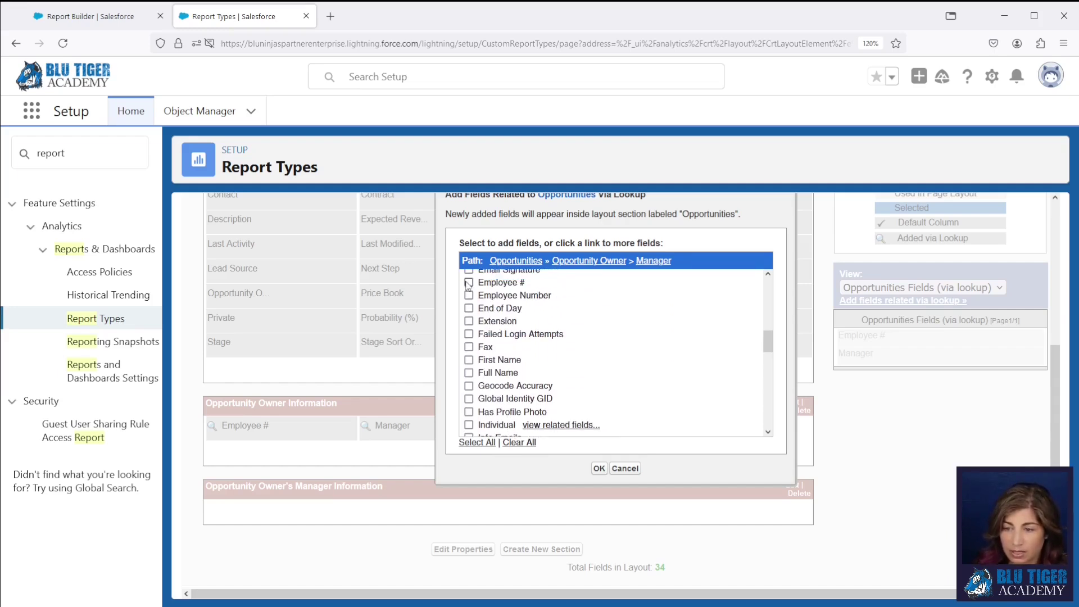
scroll(492, 392, down, 10)
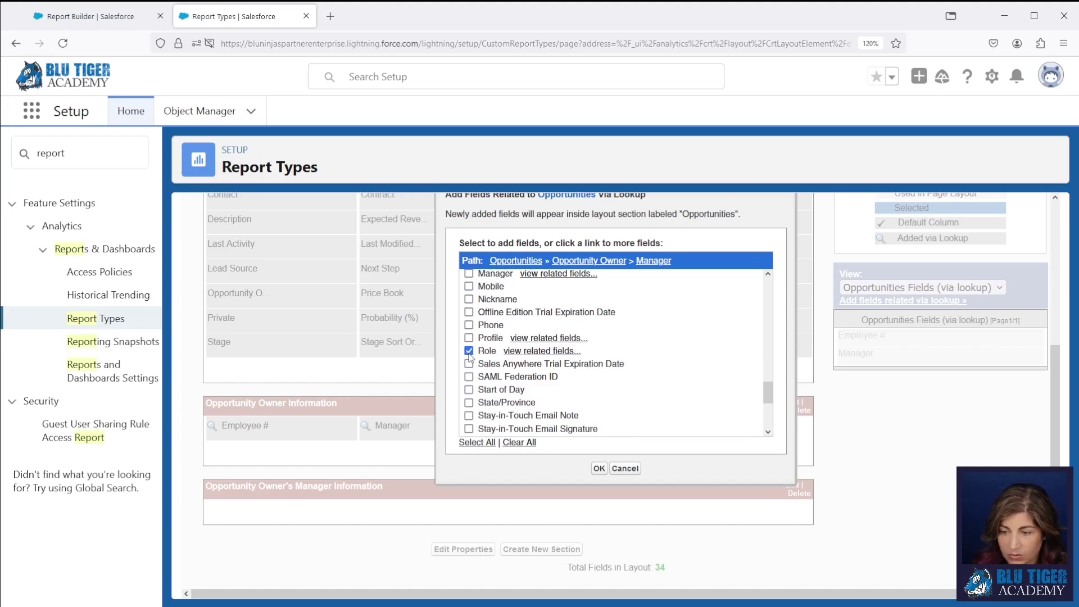
click(600, 468)
- Move both into Opportunity Owner's Manager Information and save the layout
click(315, 378)
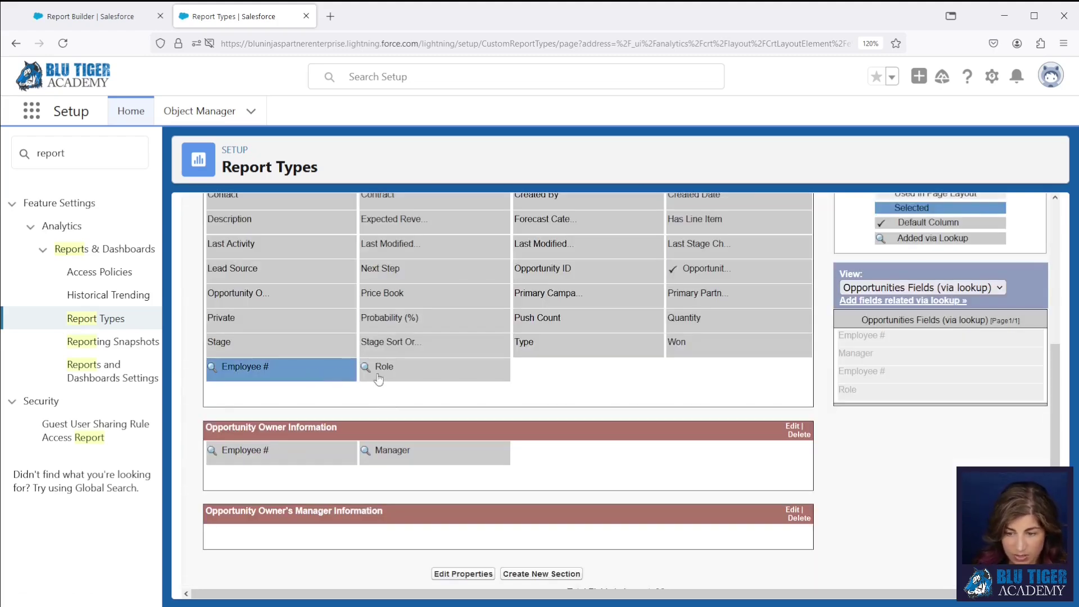
ctrl+click(382, 373)
drag(393, 371, 404, 540)
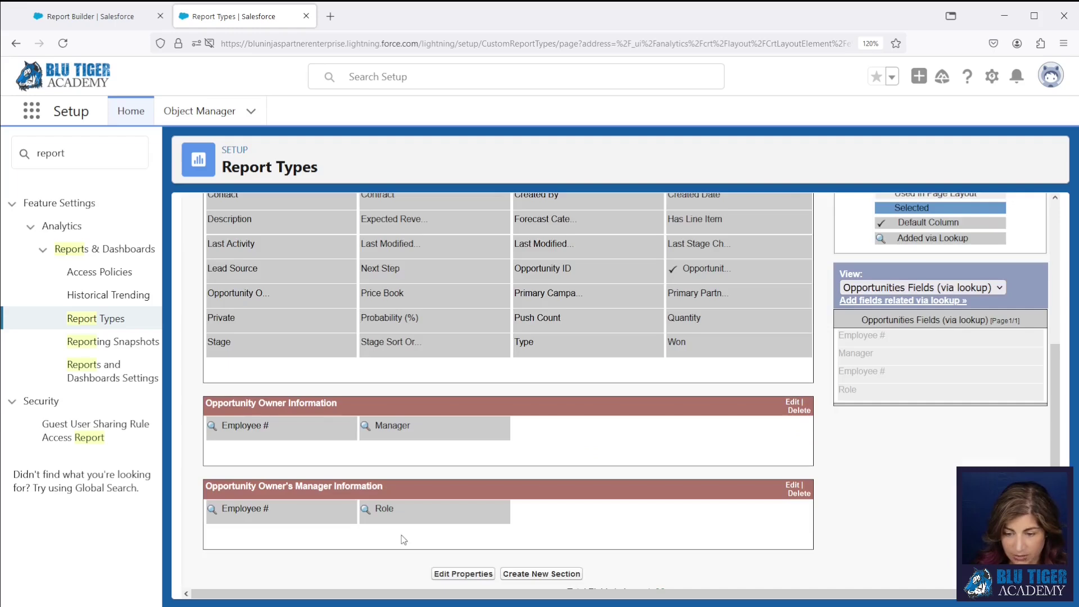
scroll(559, 530, down, 1)
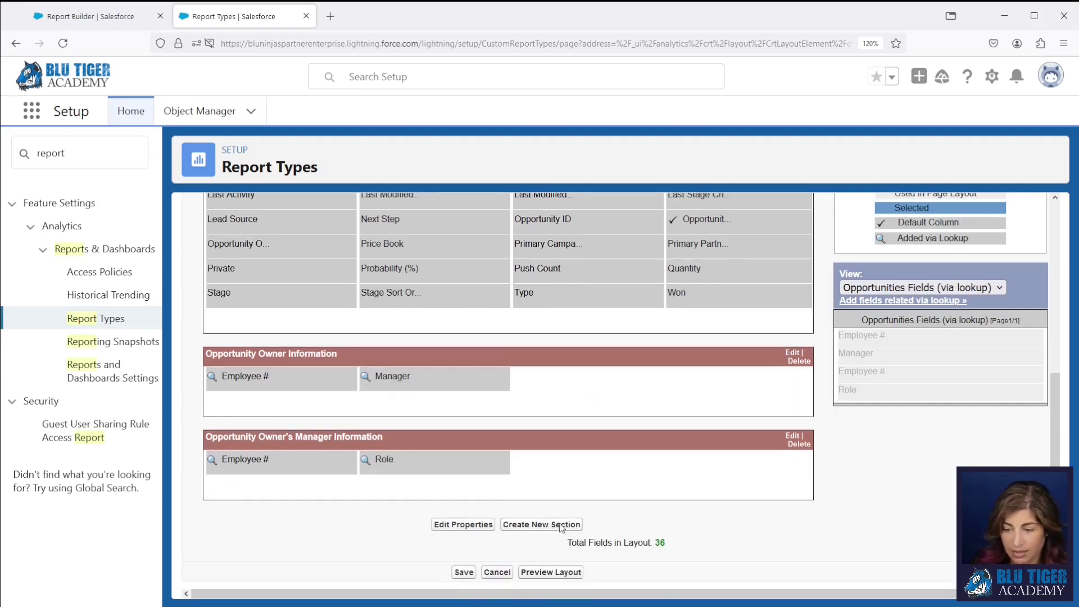
click(464, 573)
- Create a new report, searching 'opportunities' and choosing the Opportunities (Related Record Fields) type
click(101, 19)
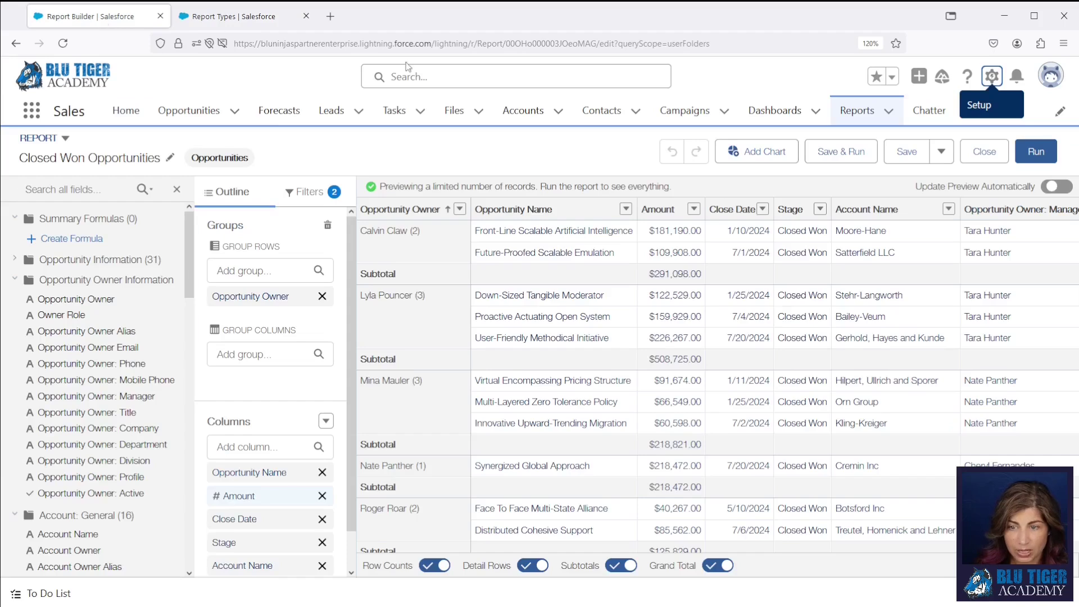
click(889, 111)
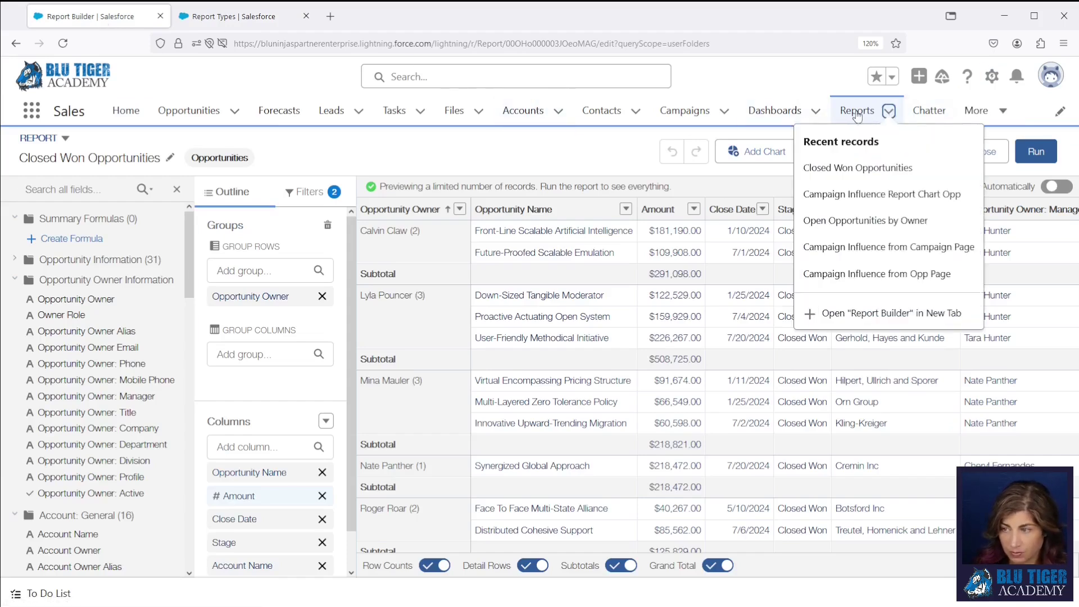
click(857, 113)
click(906, 166)
click(84, 271)
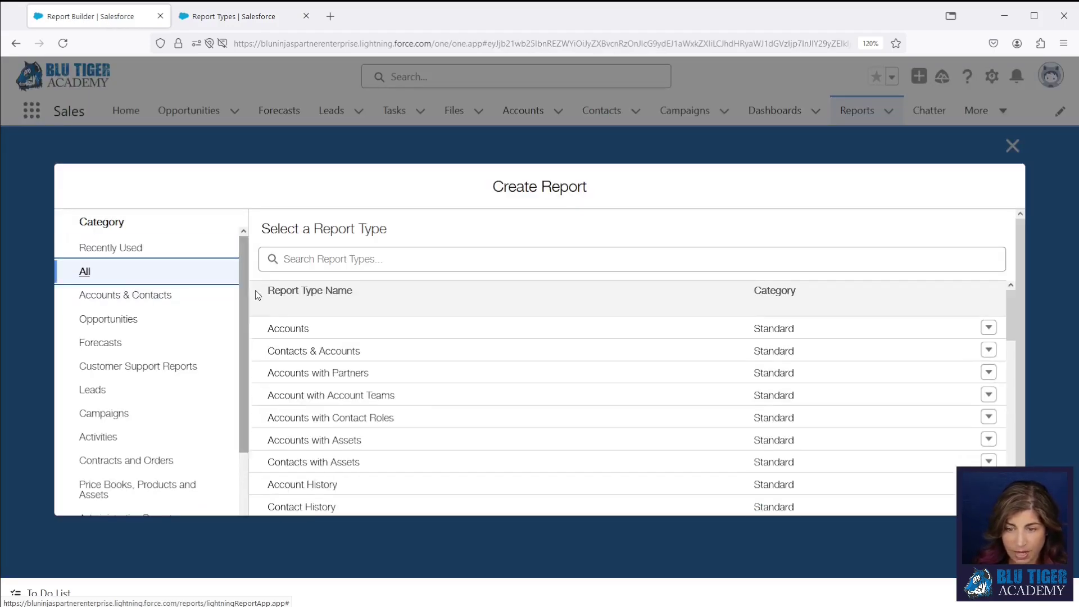
click(285, 259)
text(oppor)
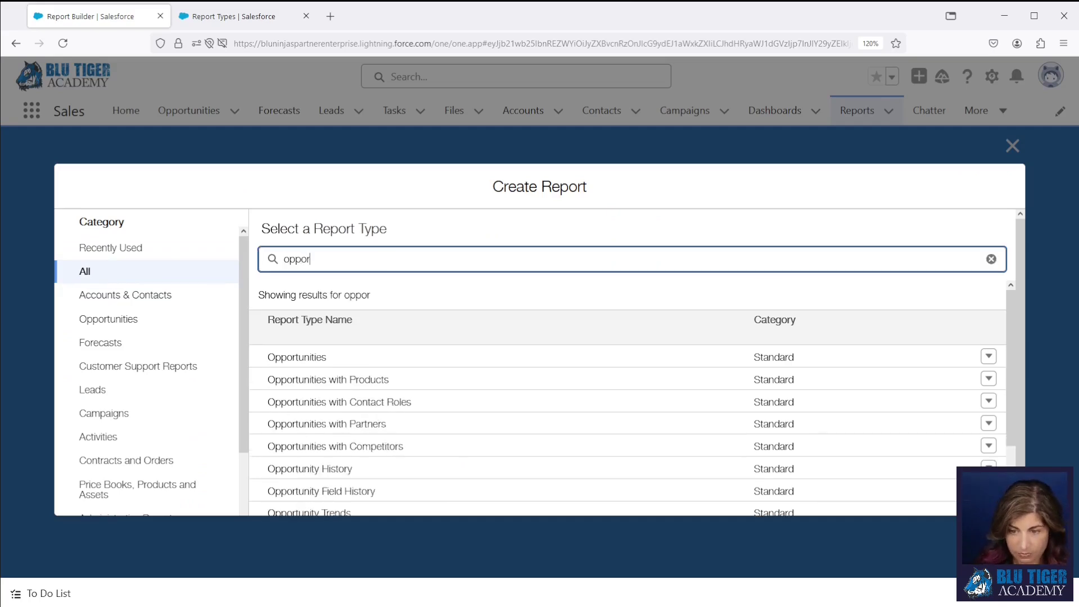
text(tunities)
scroll(356, 415, down, 2)
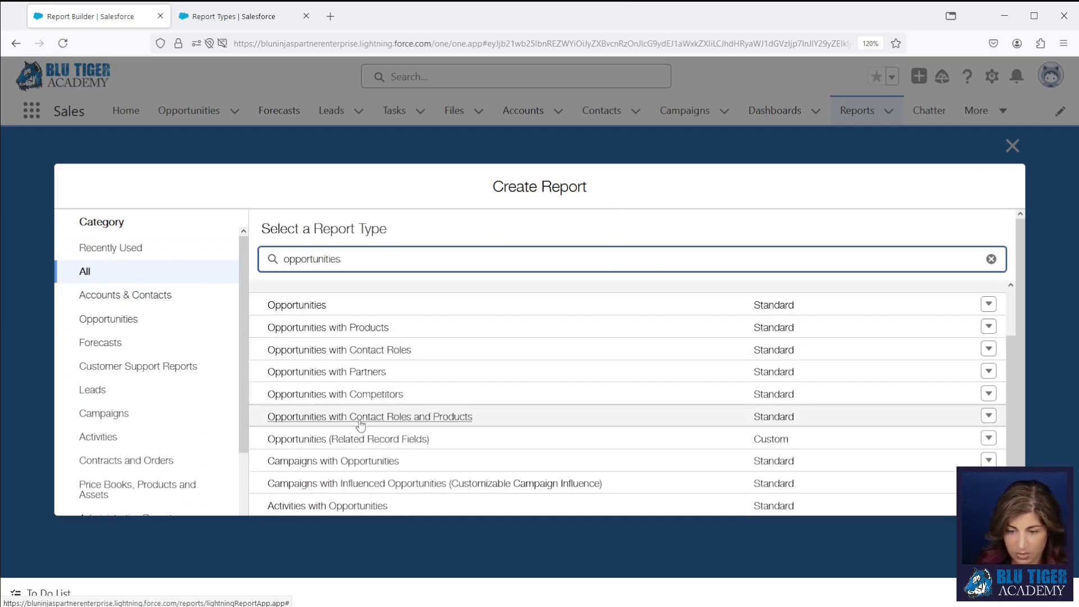
click(315, 441)
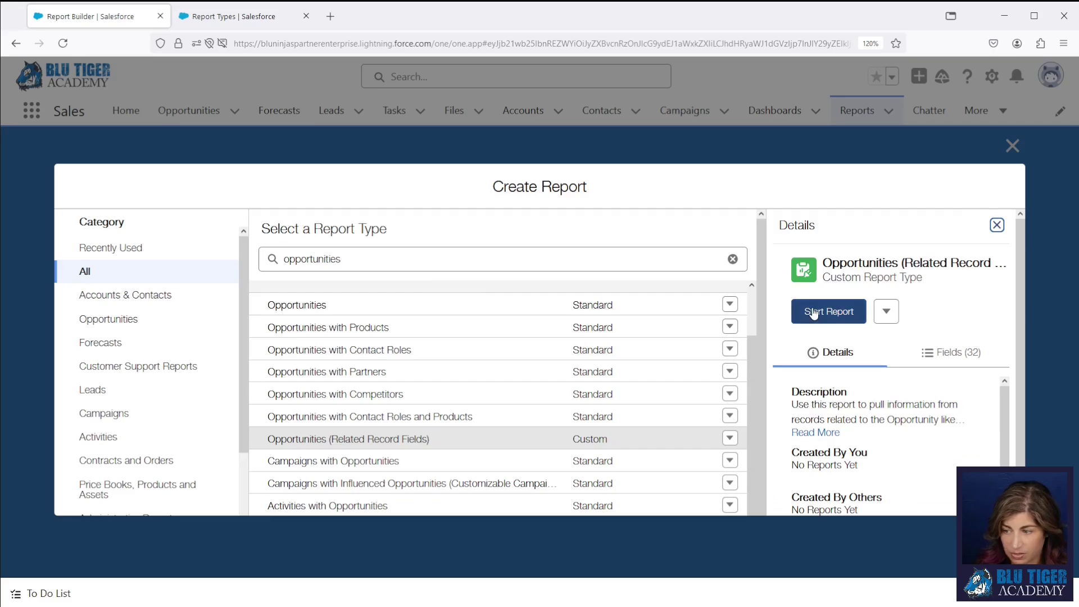
click(814, 313)
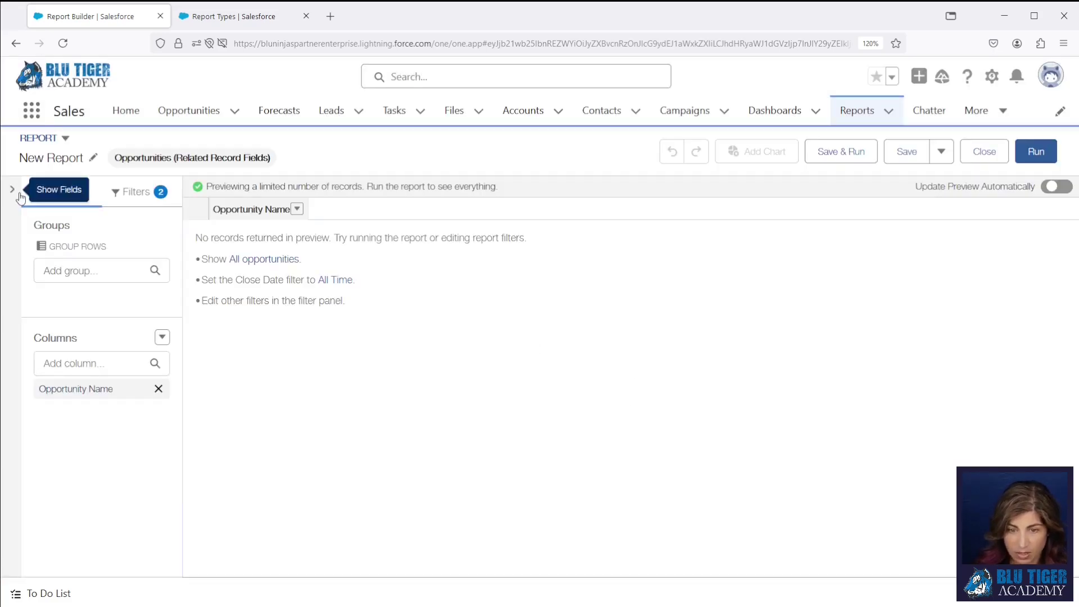
- Add Stage, Amount and Opportunity Owner full name columns to the report
click(72, 364)
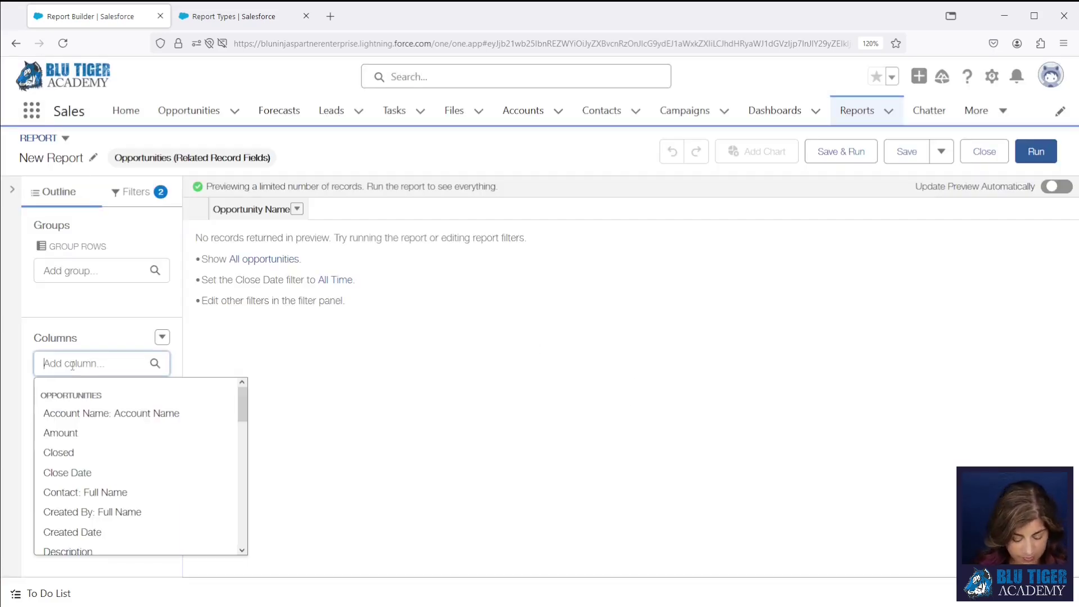
text(stag)
click(54, 437)
text(amount)
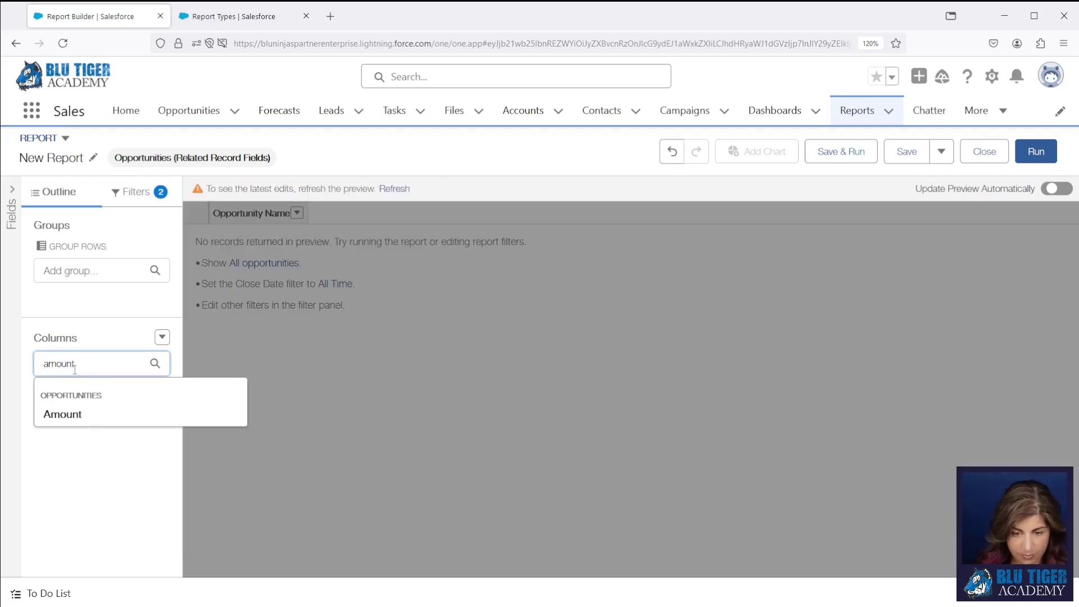
click(73, 414)
text(owne)
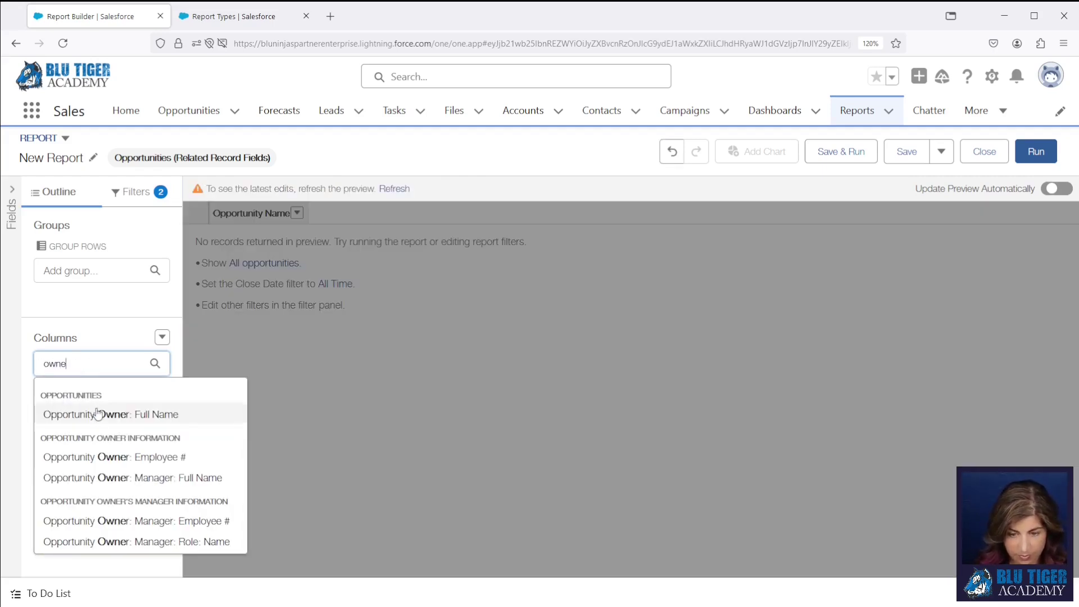
click(95, 415)
- Add the owner's employee number and manager full name columns
click(81, 363)
click(81, 363)
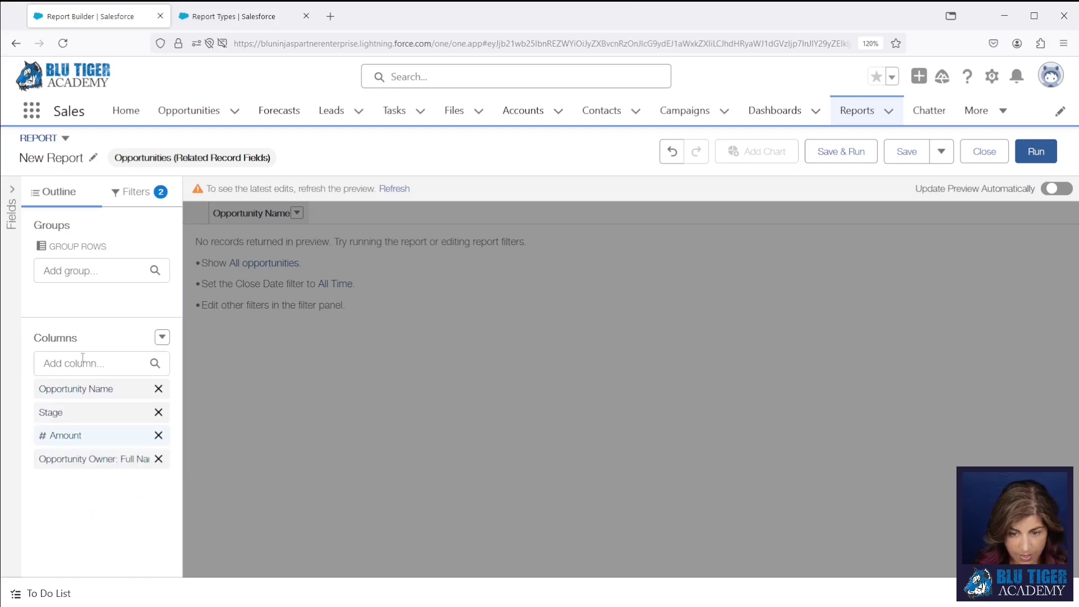
click(81, 363)
text(owner)
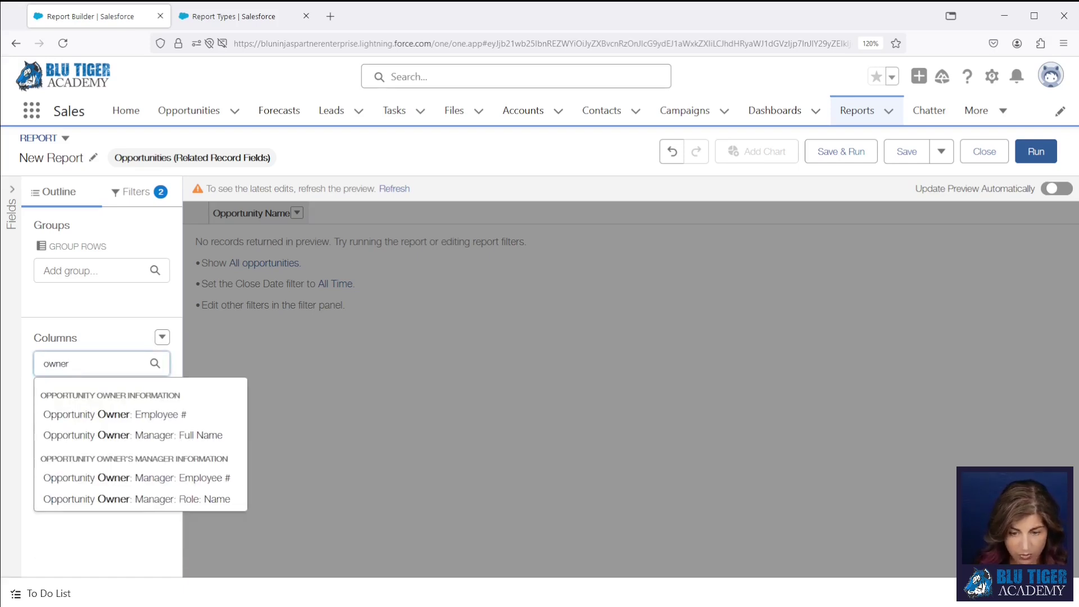
click(126, 419)
text(owner)
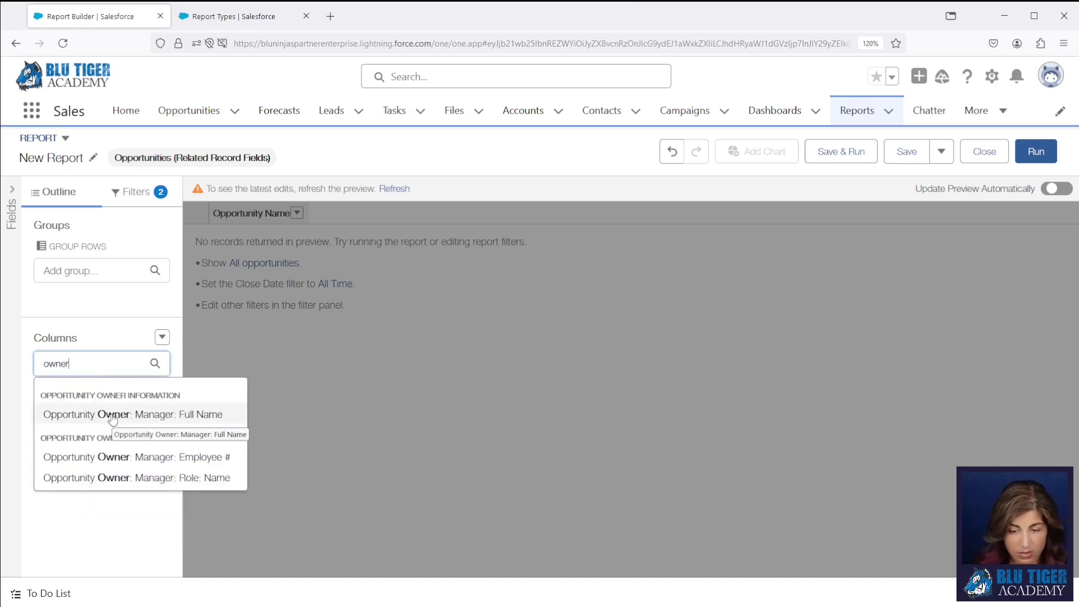
click(112, 416)
- Add manager employee number and role columns, then group rows by Opportunity Owner: Full Name
click(89, 360)
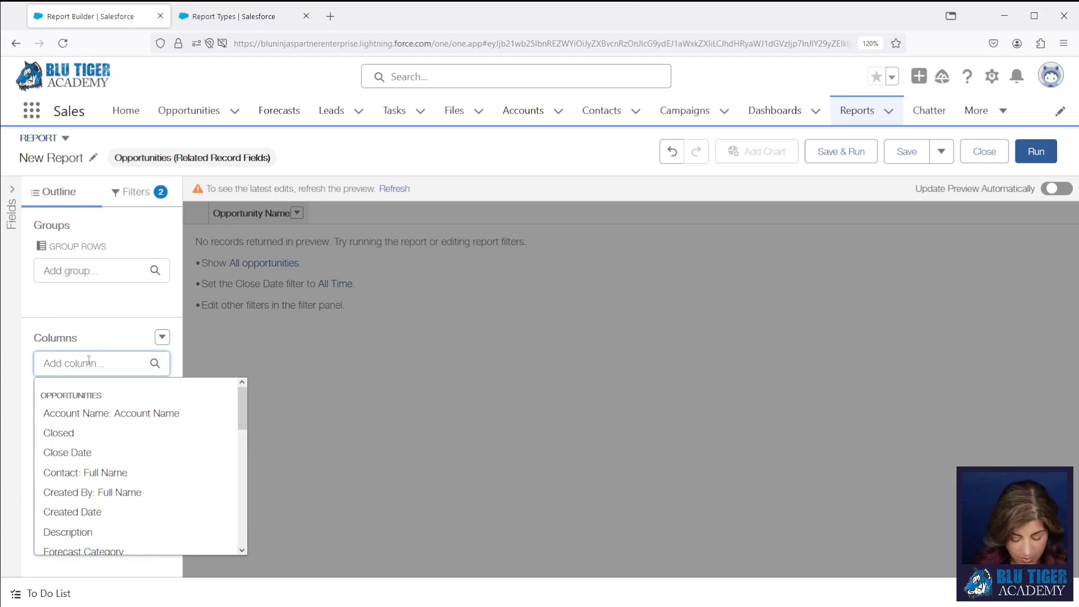
text(owner)
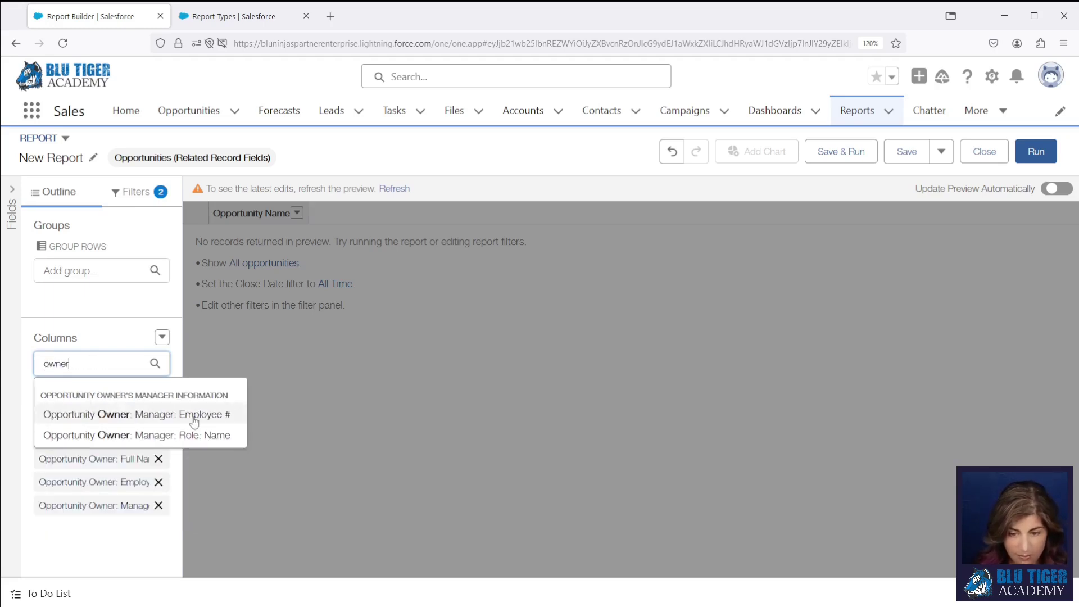
click(171, 419)
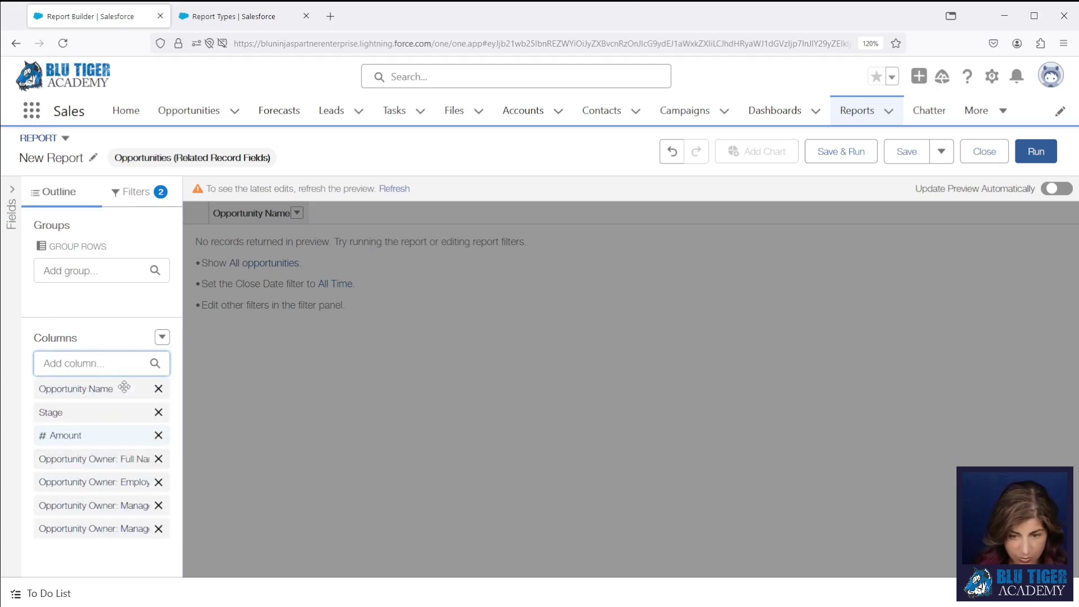
click(90, 365)
text(maner)
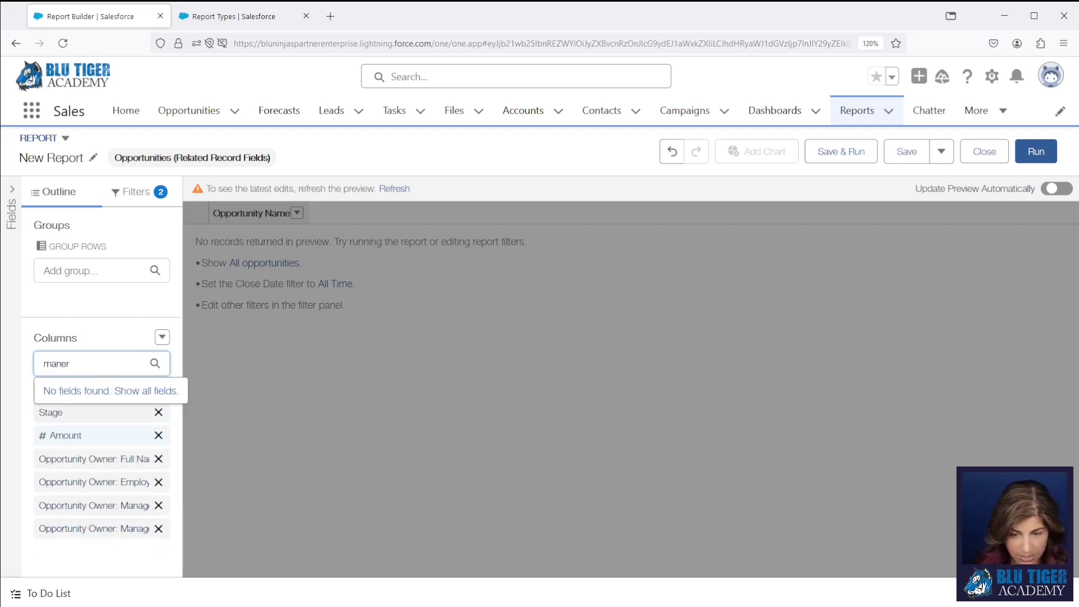
key(BackSpace)
key(BackSpace)
text(ager)
click(180, 430)
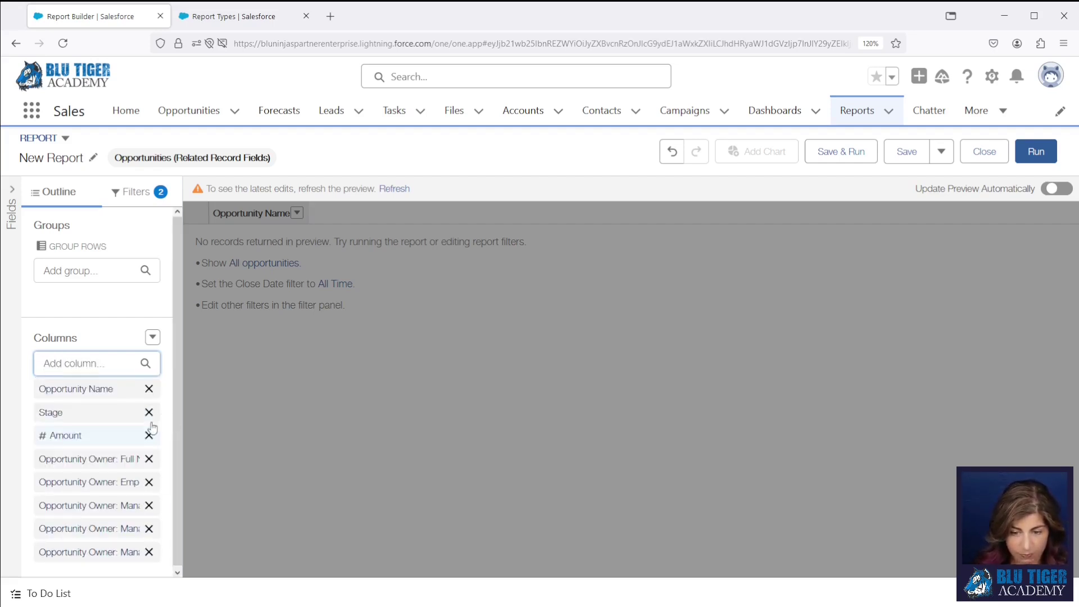
drag(84, 458, 93, 273)
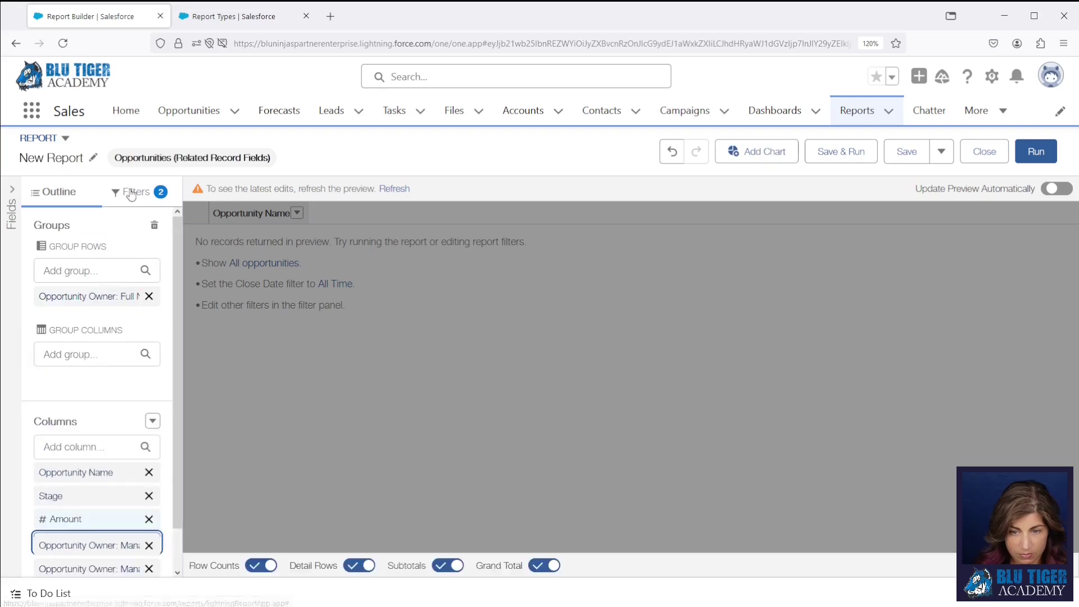
- Show all opportunities and limit the Close Date filter to Current FY
click(137, 192)
click(90, 302)
click(226, 292)
click(243, 301)
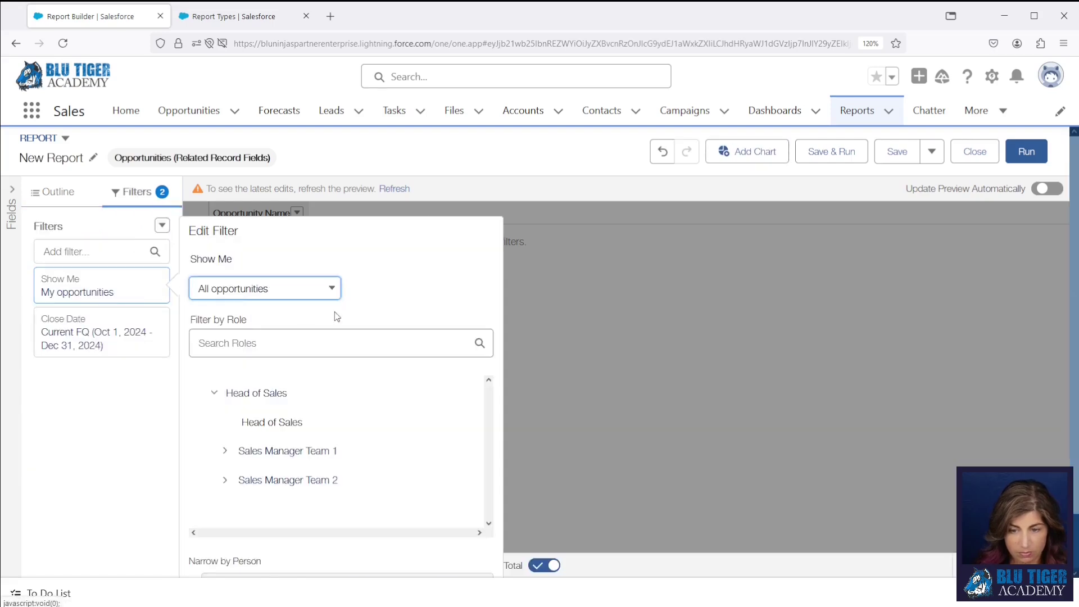
click(101, 349)
click(244, 354)
click(242, 383)
click(281, 354)
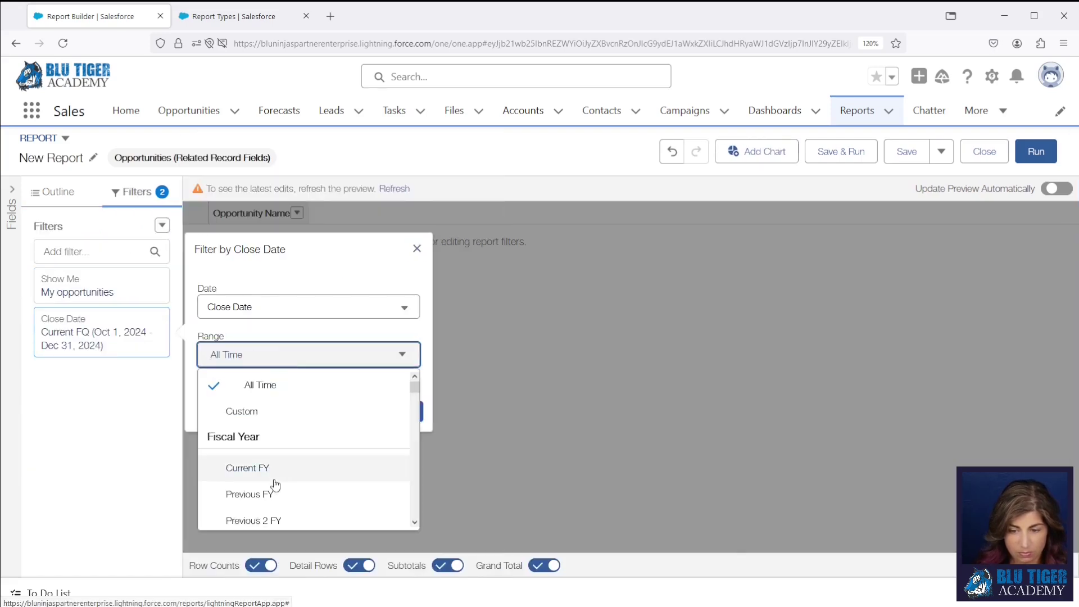
click(251, 465)
click(395, 416)
- Add a filter for Won equals True
click(85, 251)
text(won)
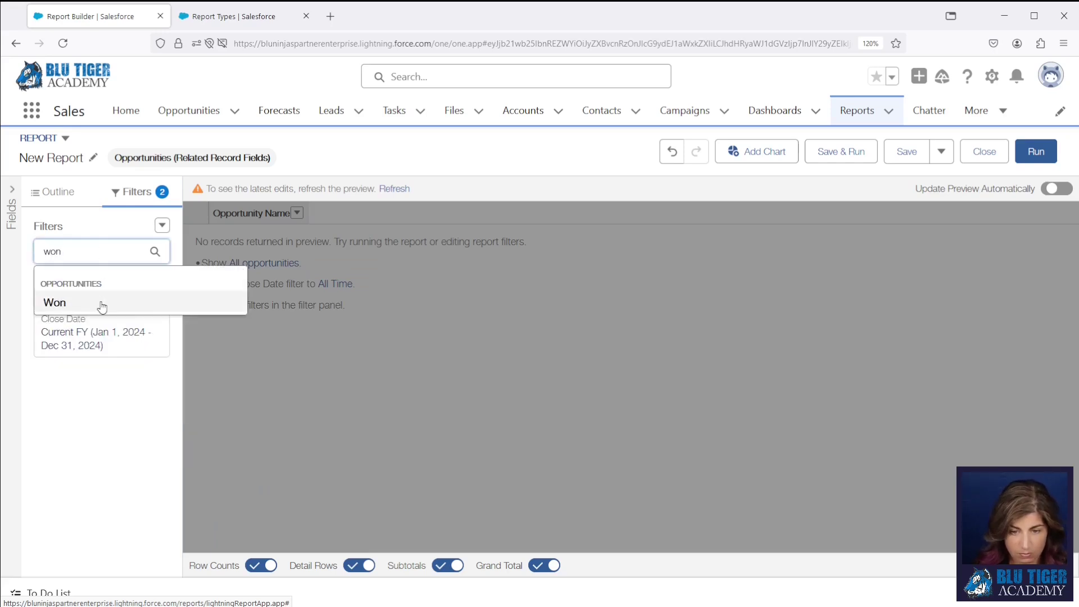
click(101, 302)
click(399, 438)
- Re-apply Show Me as All opportunities and close the filters panel
click(73, 291)
click(252, 292)
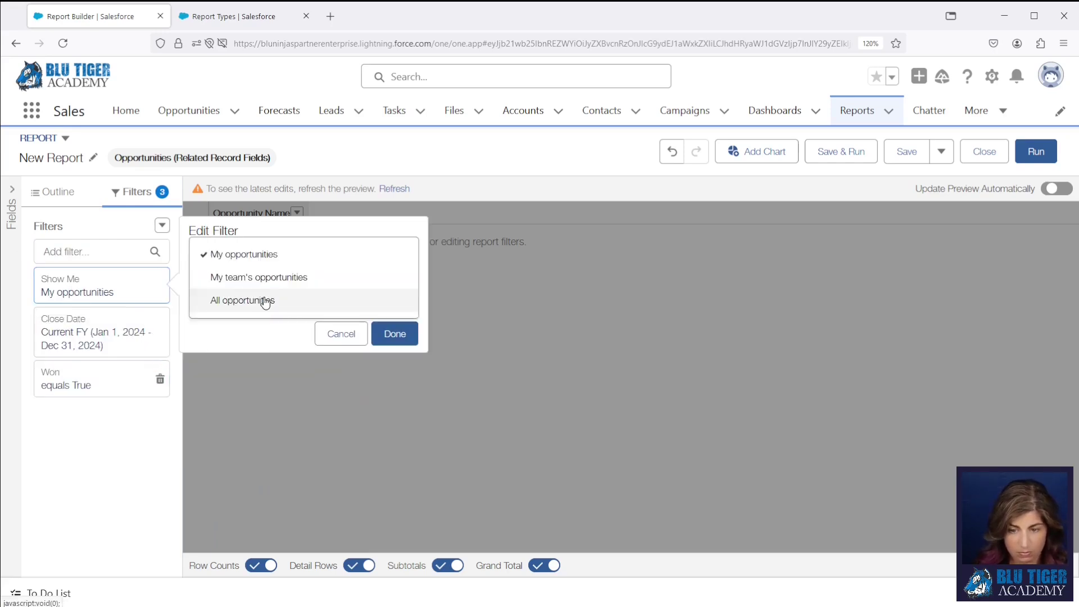
click(264, 298)
click(299, 288)
click(298, 278)
click(470, 530)
- Save the report as 'Closed Won Opps with Manager Info'
click(52, 191)
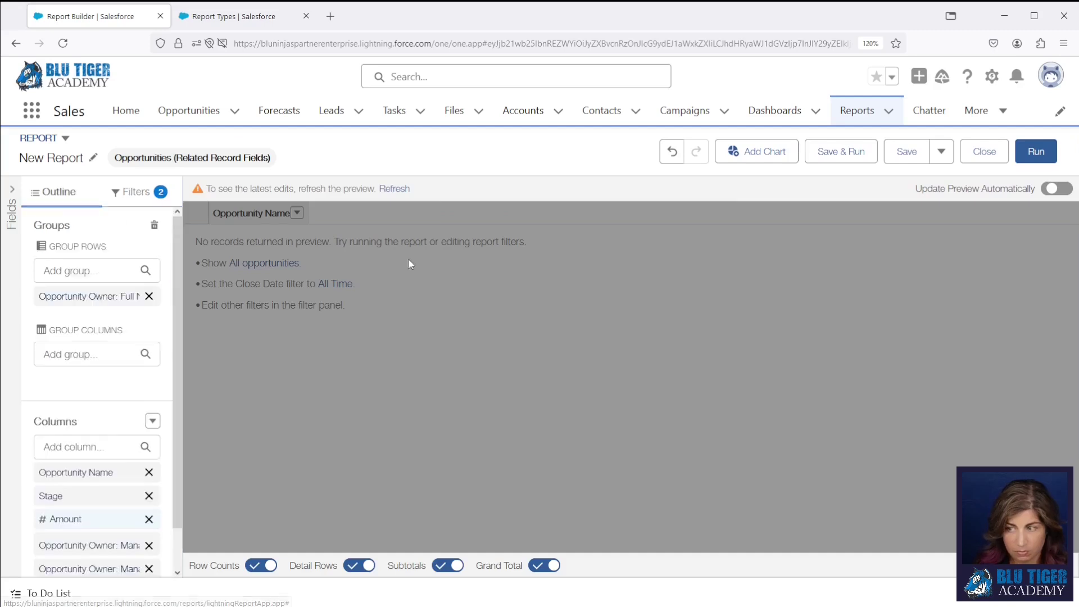
click(897, 152)
click(279, 255)
key(ctrl+a)
text(Cl)
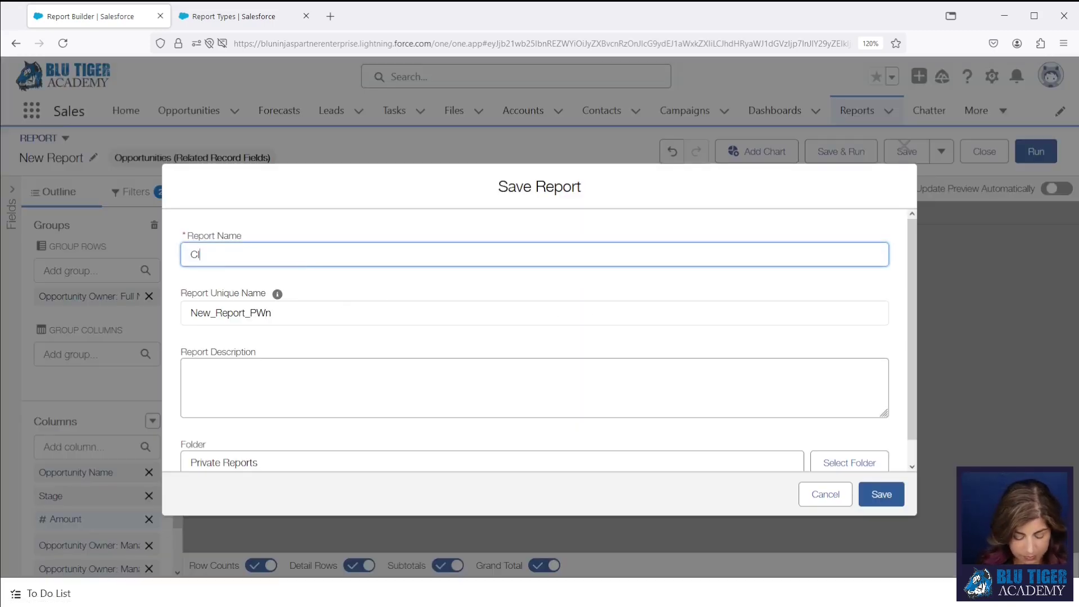
text(osed Won Opps with Manager Info)
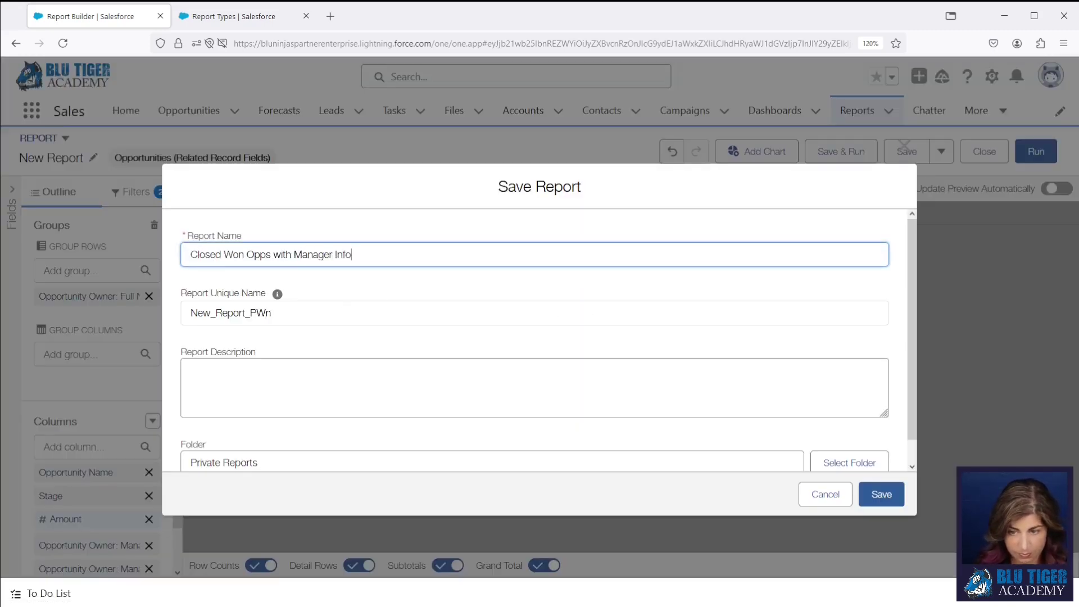
key(Tab)
key(BackSpace)
key(shift+Tab)
key(Return)
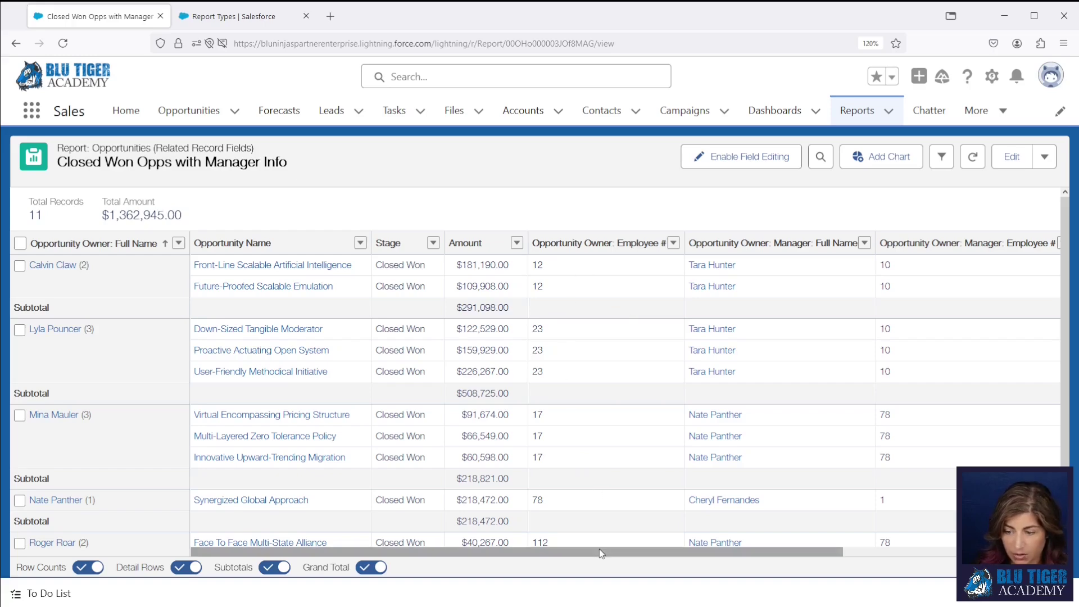
drag(599, 549, 697, 549)
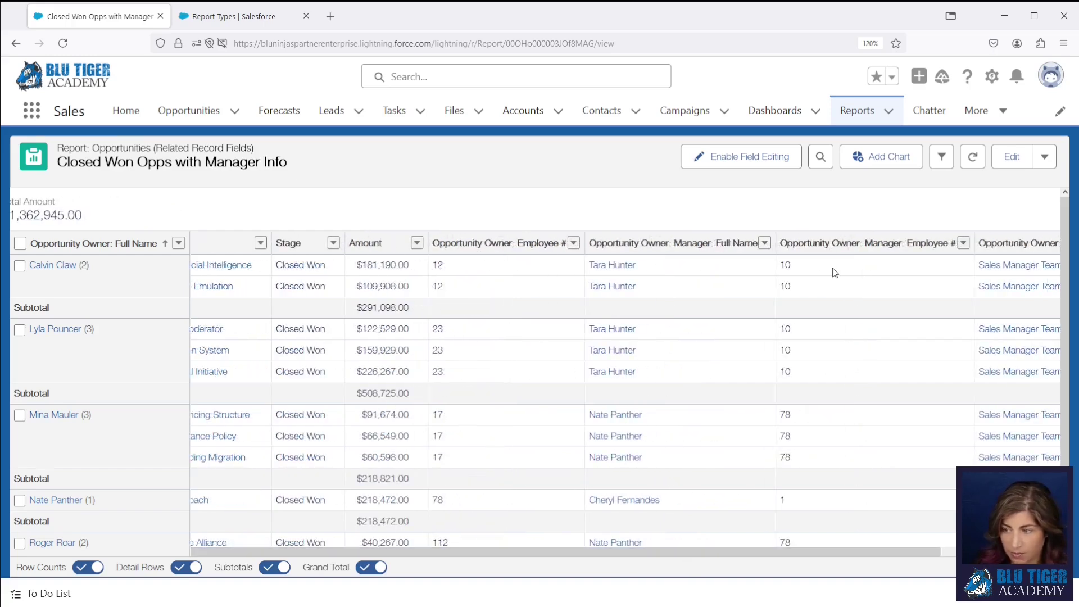
drag(818, 548, 856, 549)
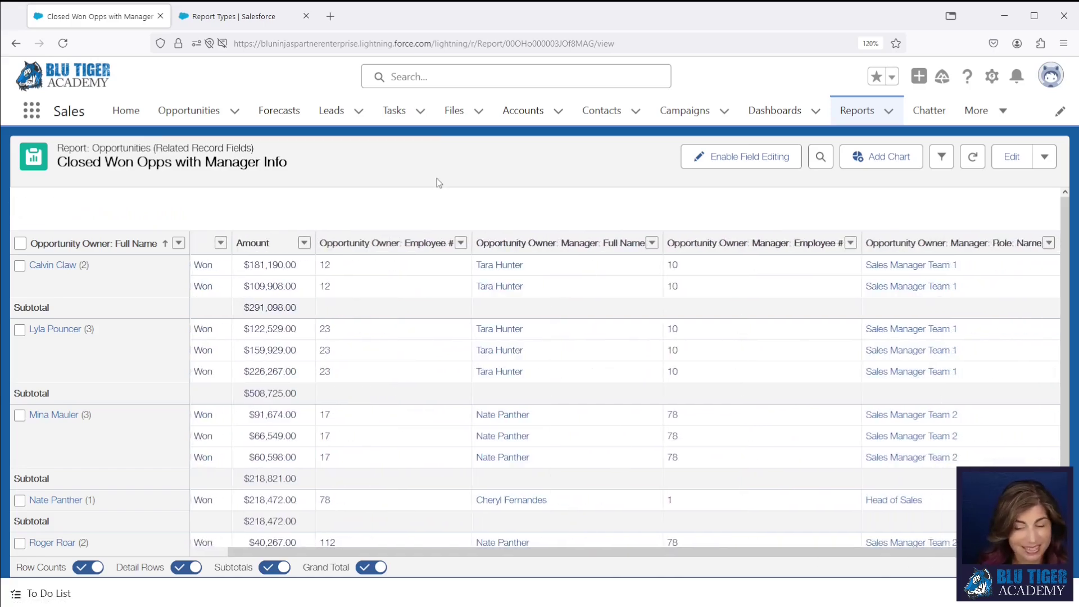